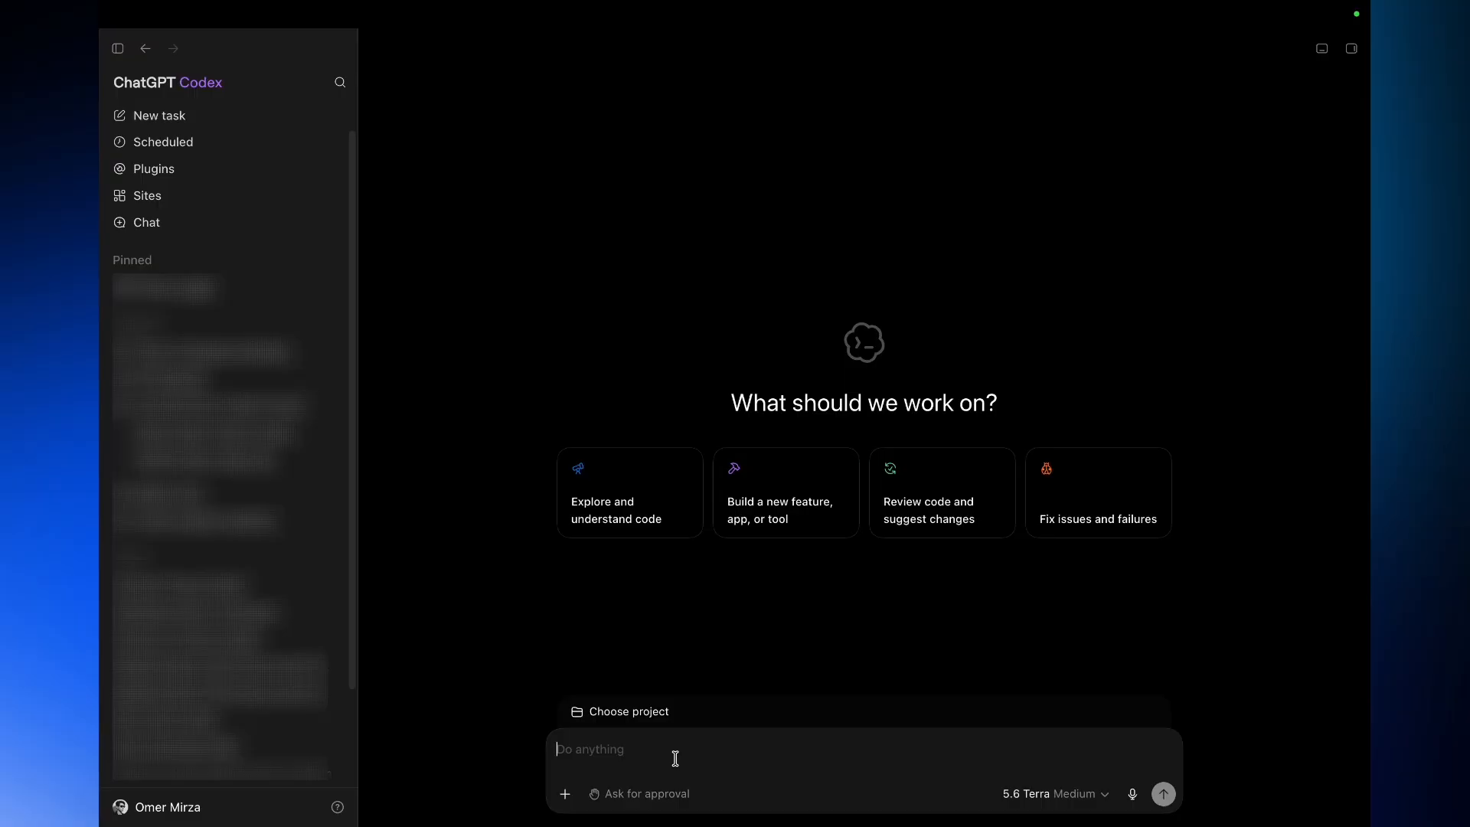
key("super+v")
scroll(762, 654, "down", 5)
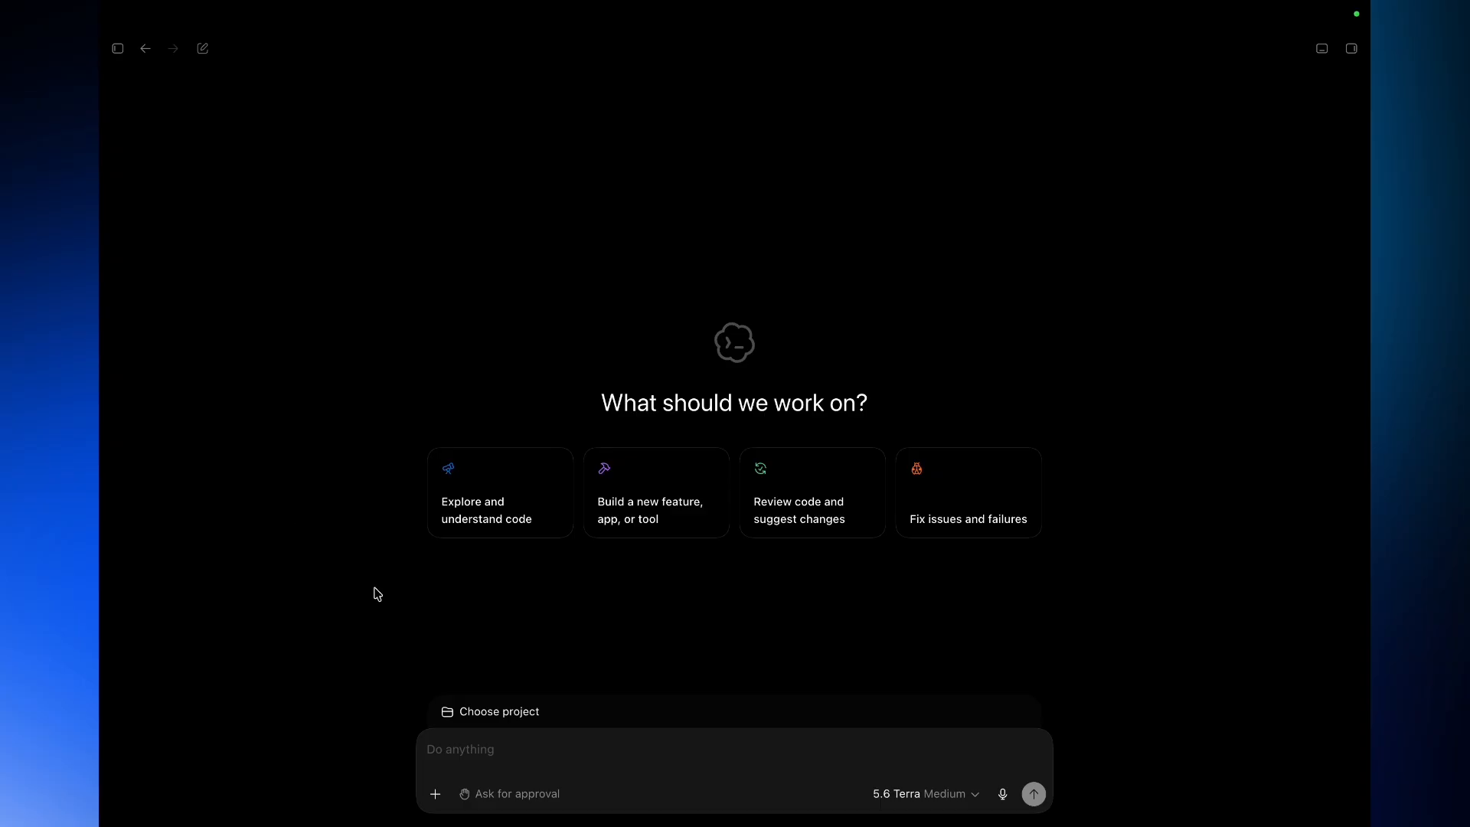
Switch to Framer and examine the Shader Hero project's structure: the Bands shader, the Hero Section and its Content stack
key("ctrl+Right")
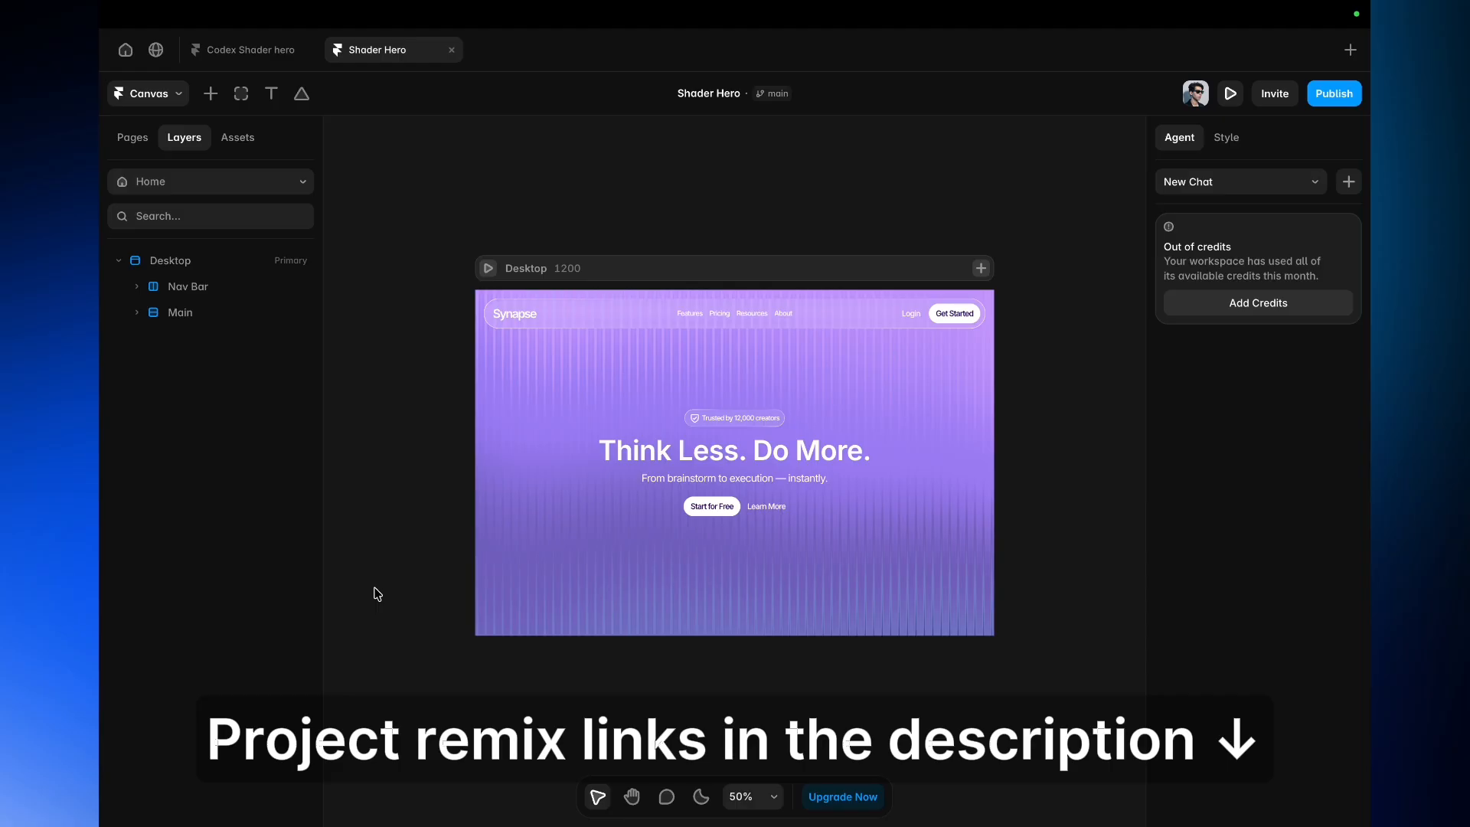
left_click(563, 472)
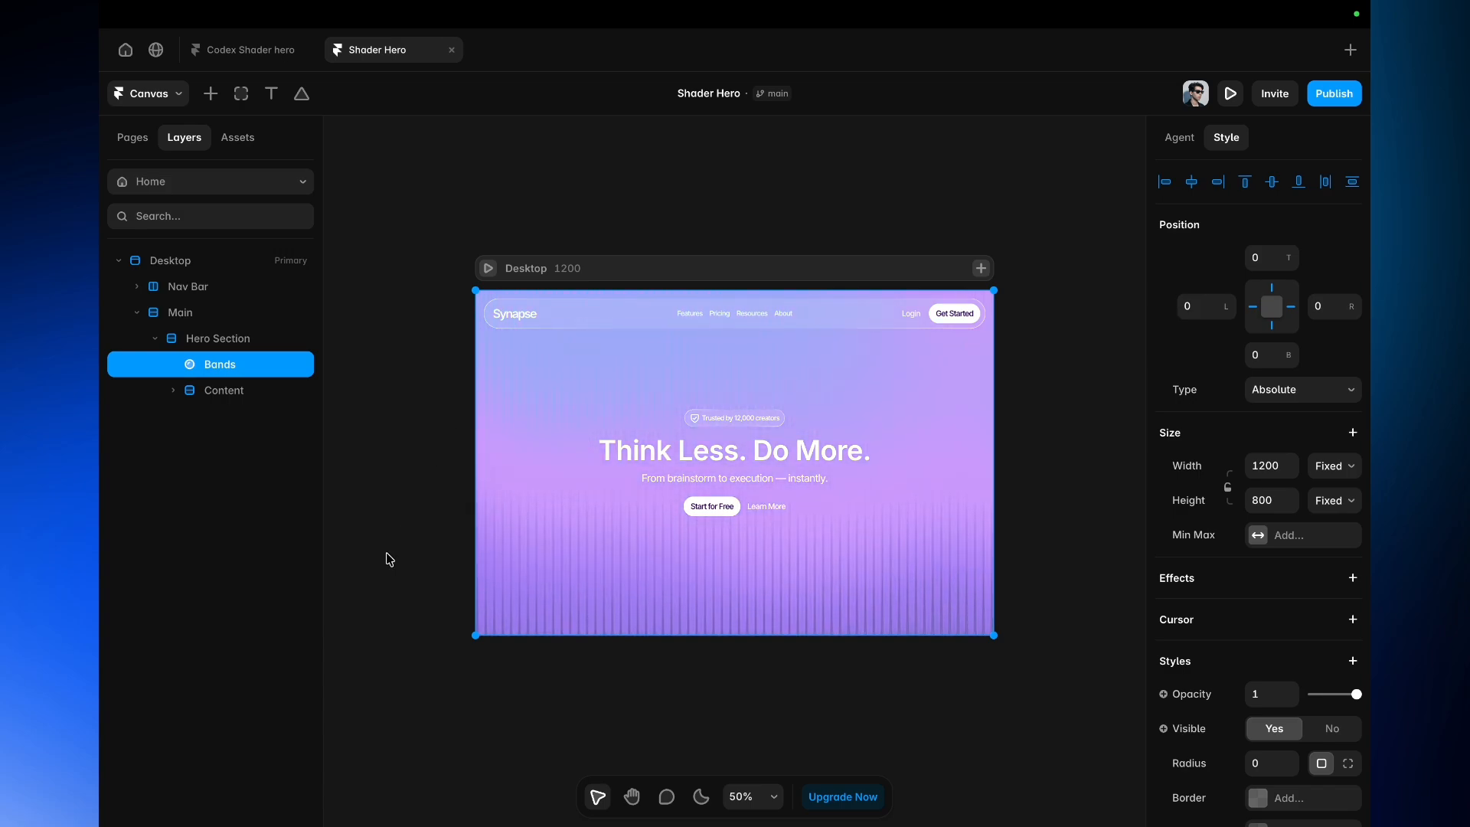
left_click(221, 340)
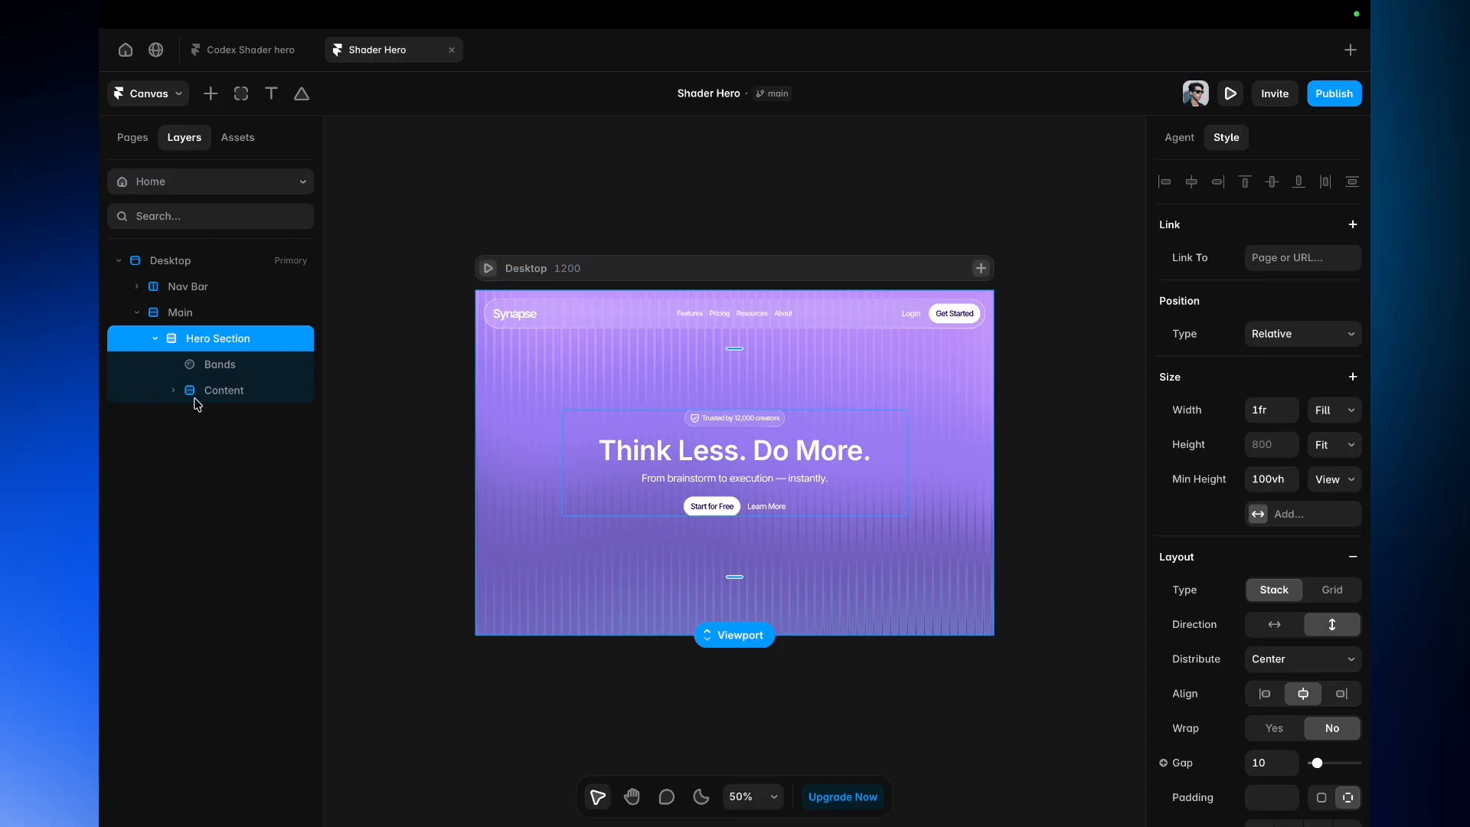
left_click(237, 389)
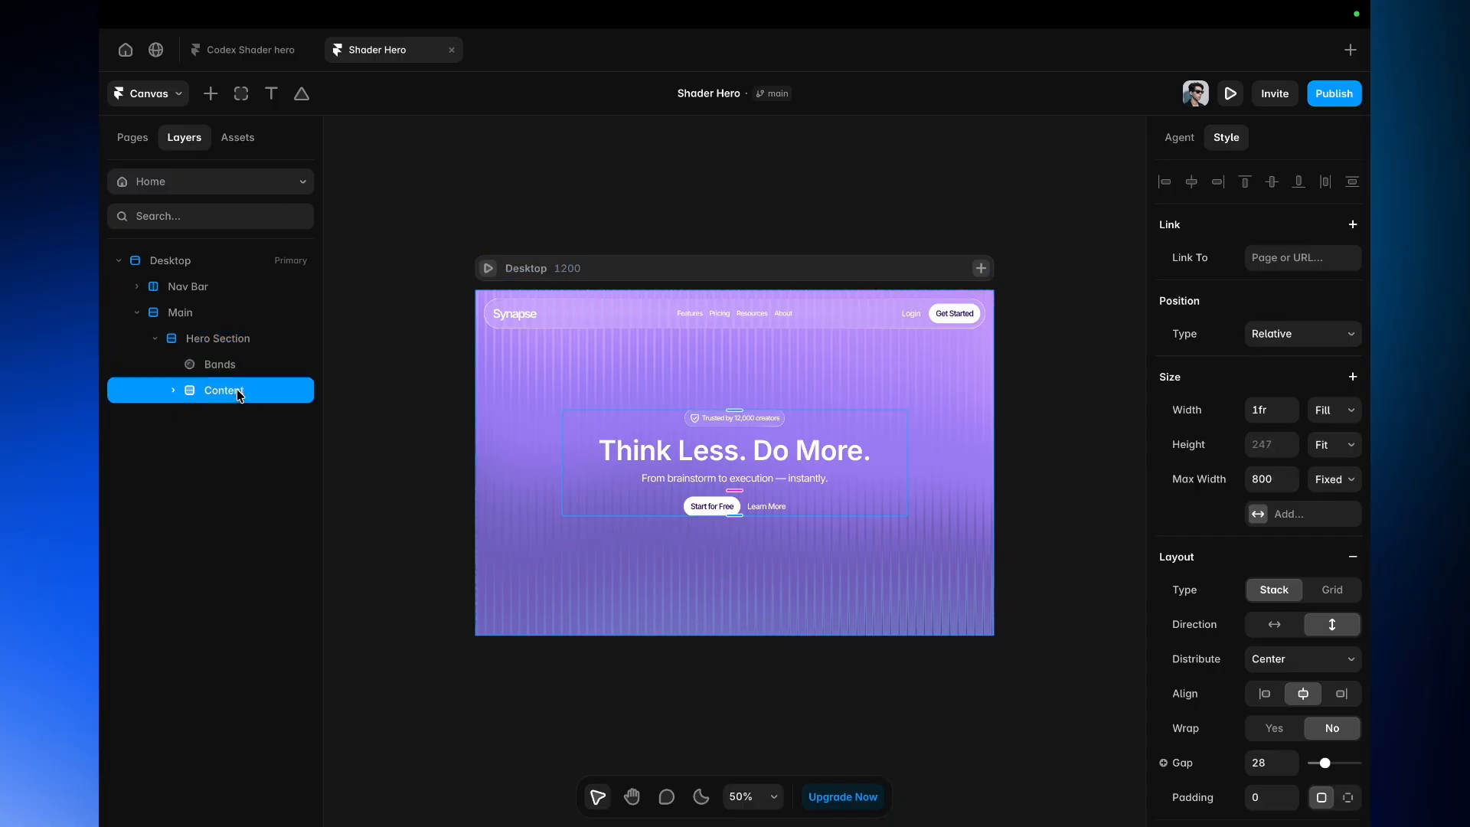
left_click(275, 51)
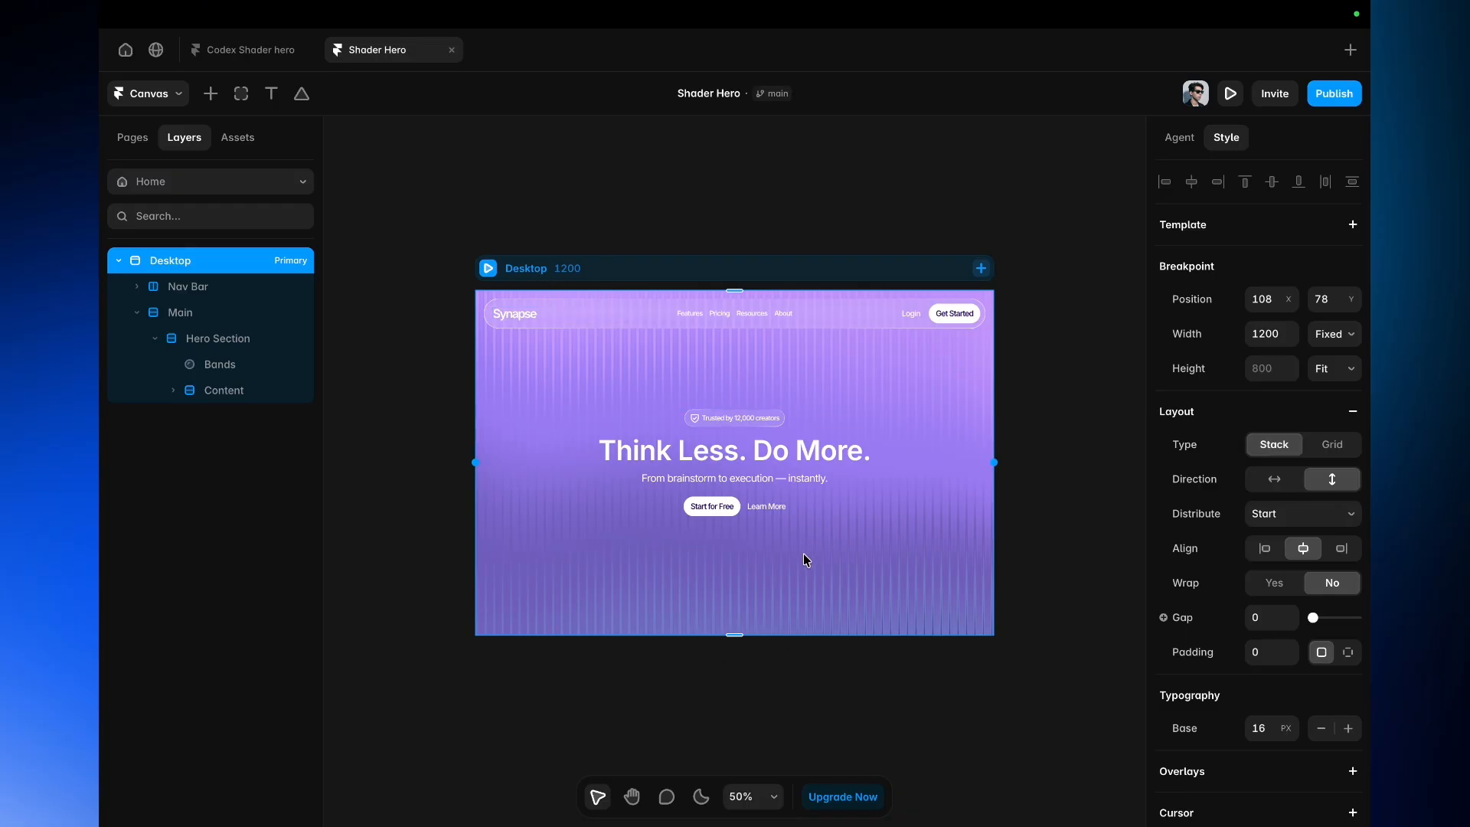
Set the Shader Hero's Desktop breakpoint to export as JPG at 4x scale
scroll(1310, 494, "down", 5)
left_click(1172, 801)
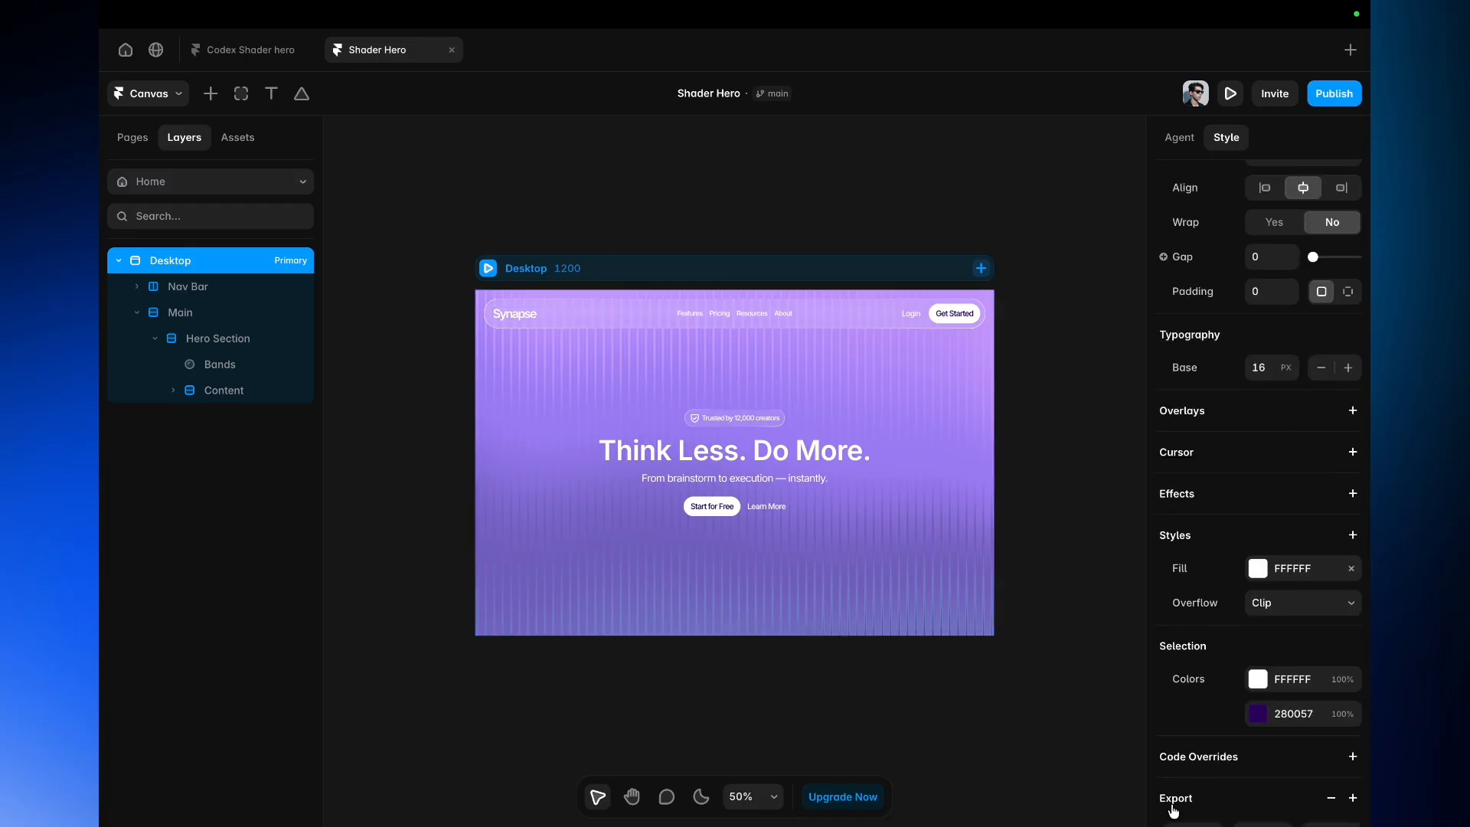
scroll(1216, 755, "down", 1)
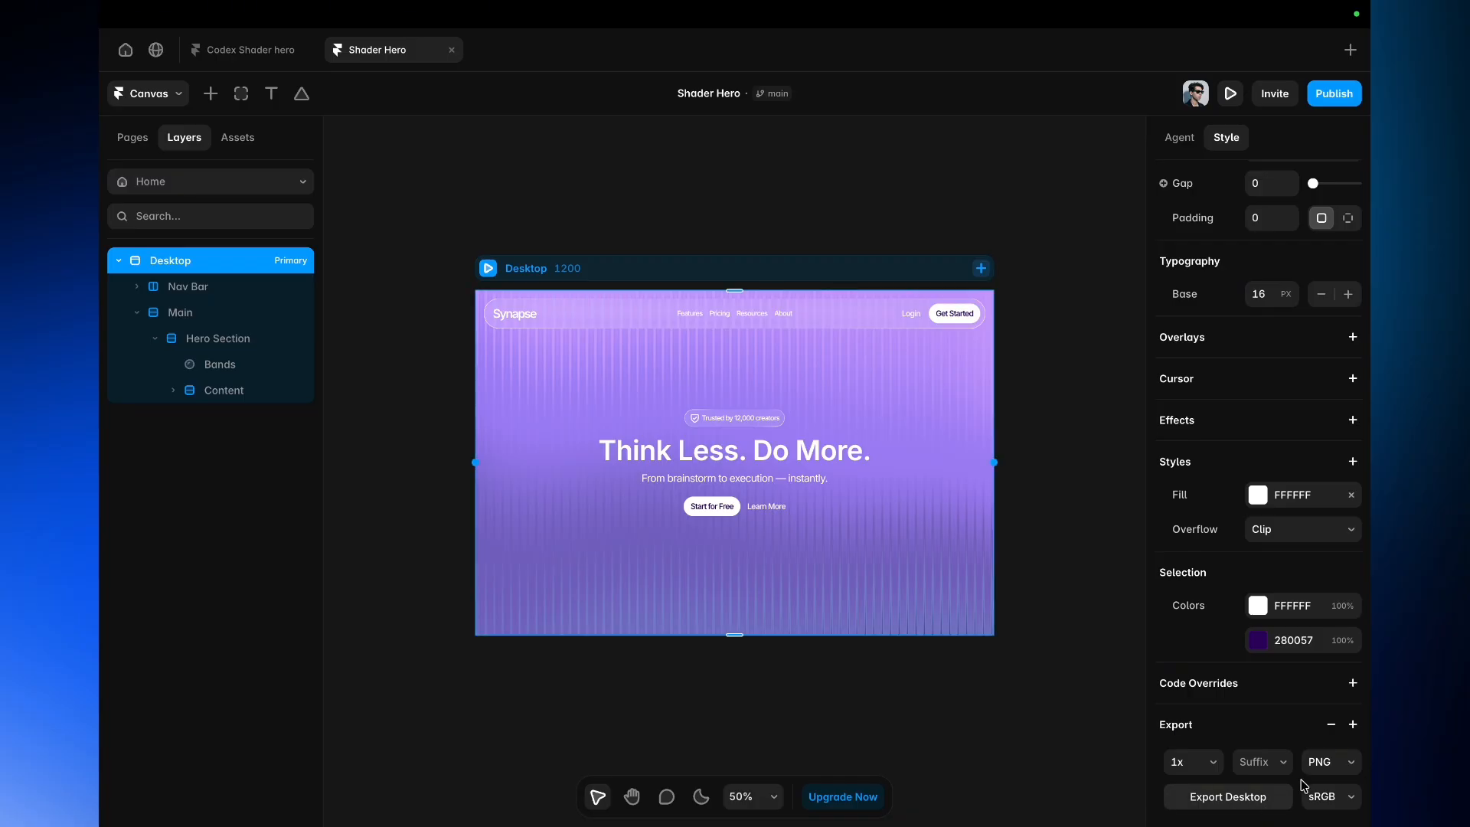
left_click(1344, 762)
left_click(1332, 780)
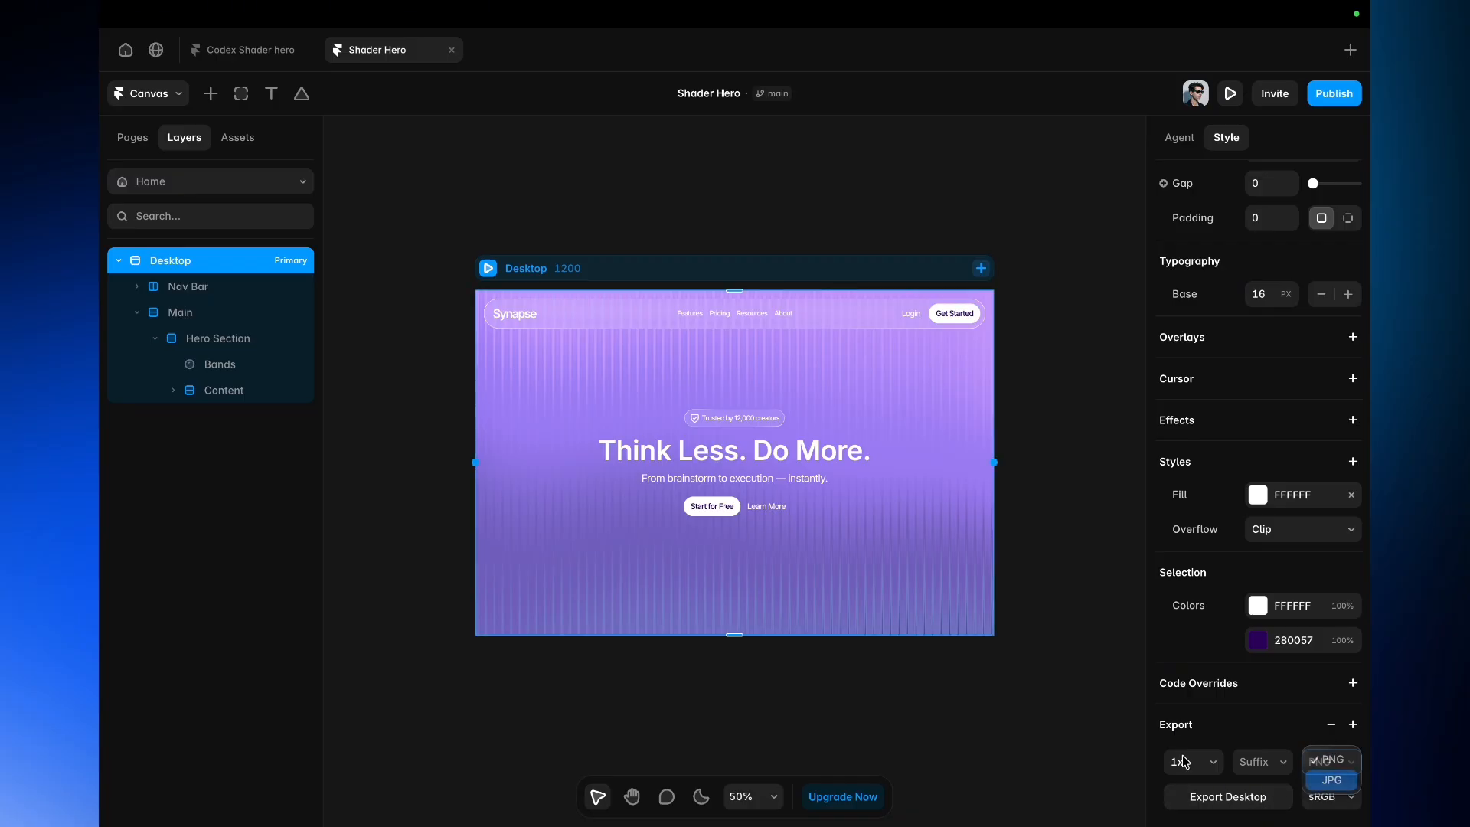
left_click(1193, 762)
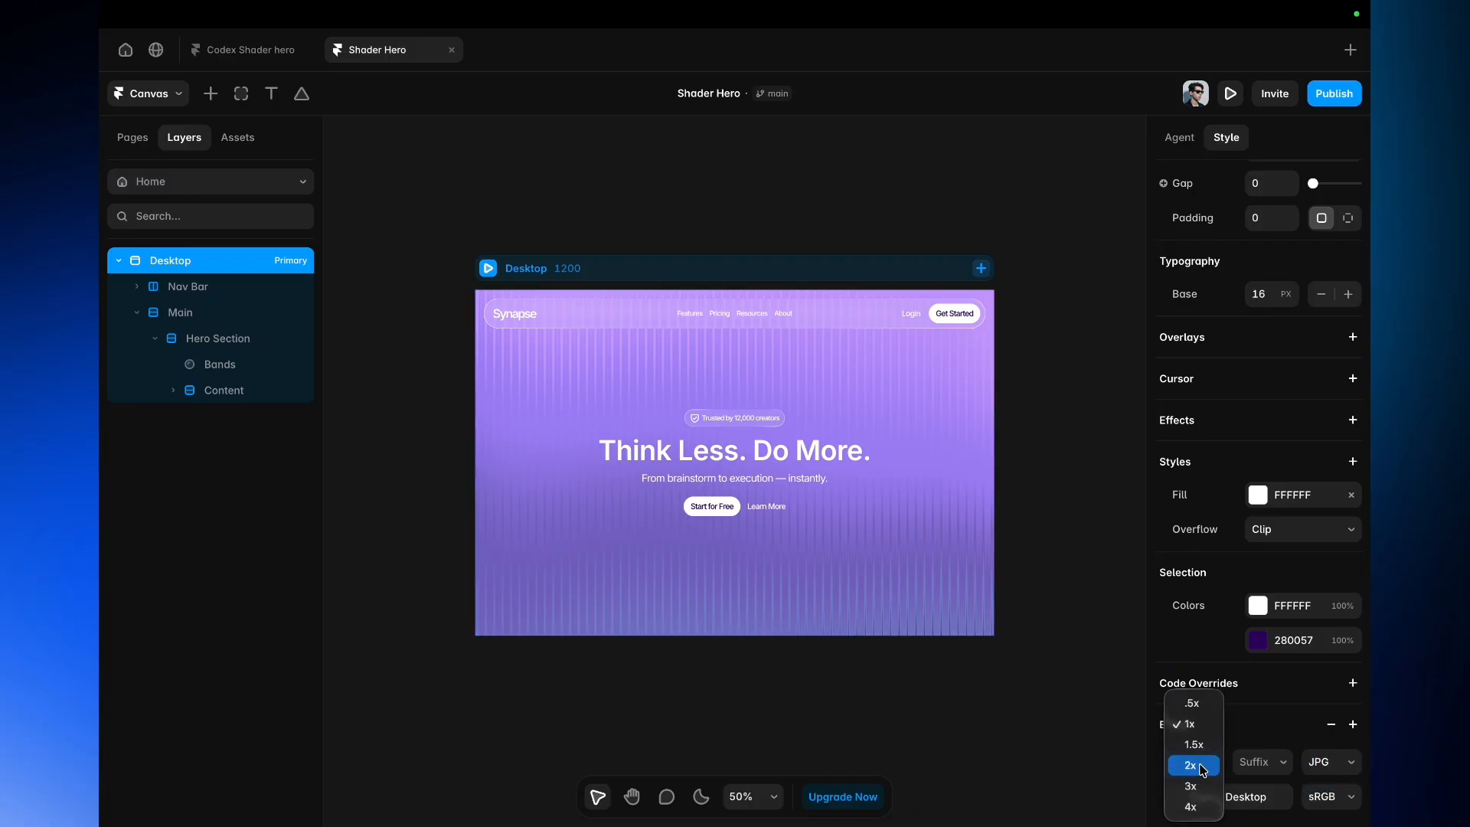
left_click(1199, 806)
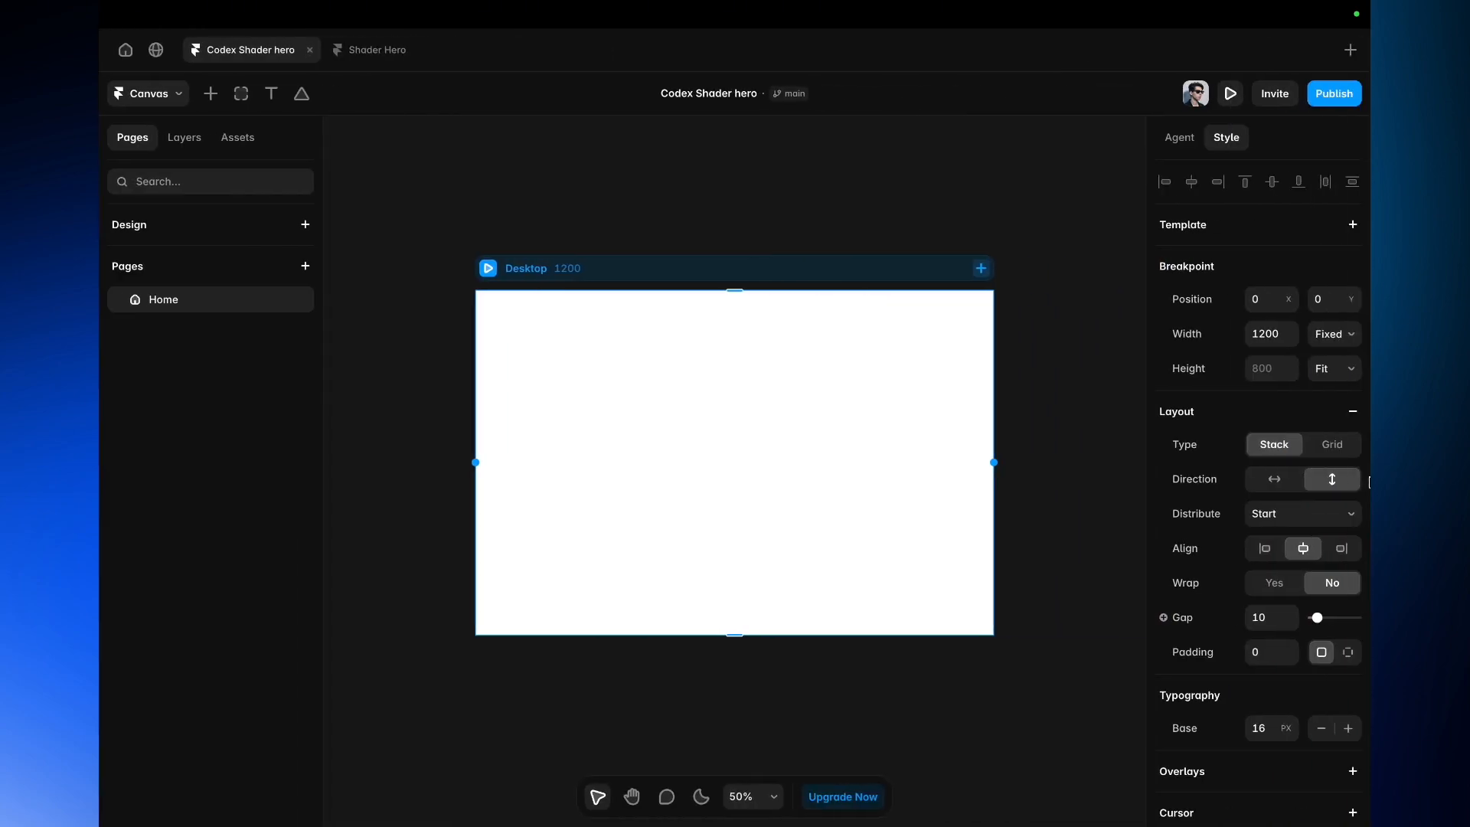
Copy the project link of the Codex Shader hero project from its invite options
left_click(1277, 99)
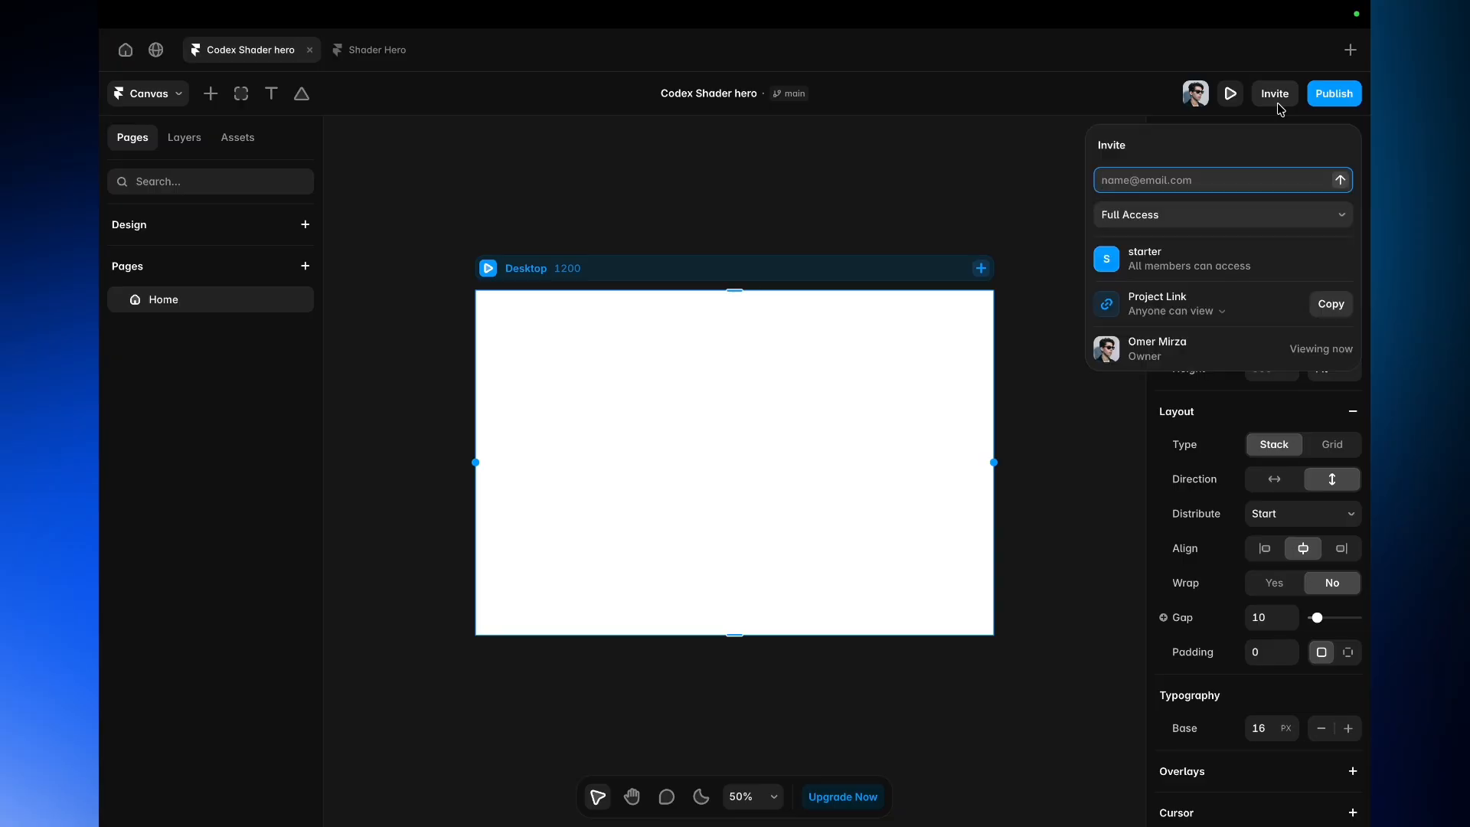
left_click(1325, 320)
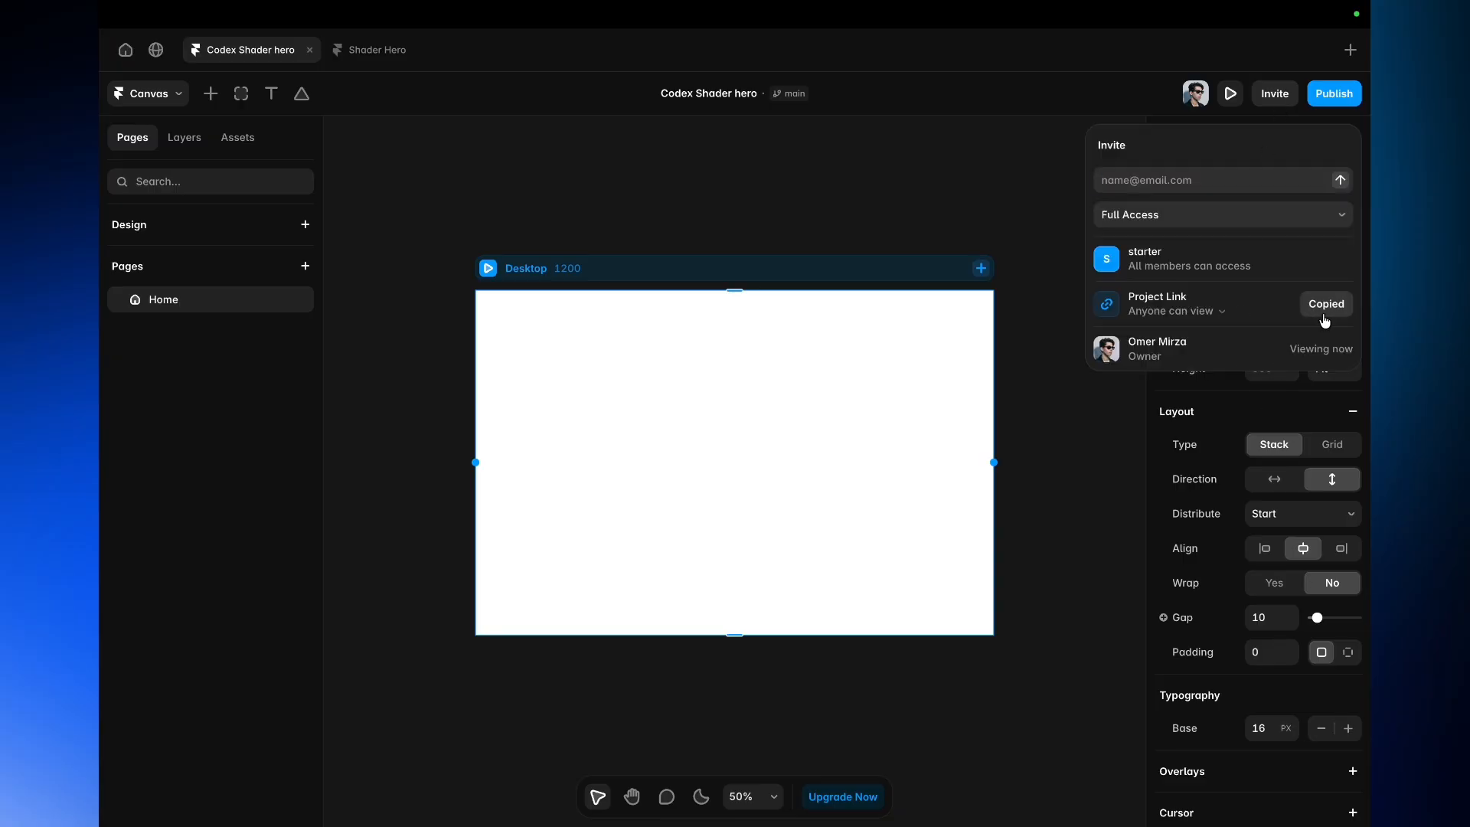
left_click(1046, 516)
In ChatGPT Codex, send a Framer plugin prompt "Connect to the project:" with the copied project link and the line "For approval open Safari"
key("ctrl+Left")
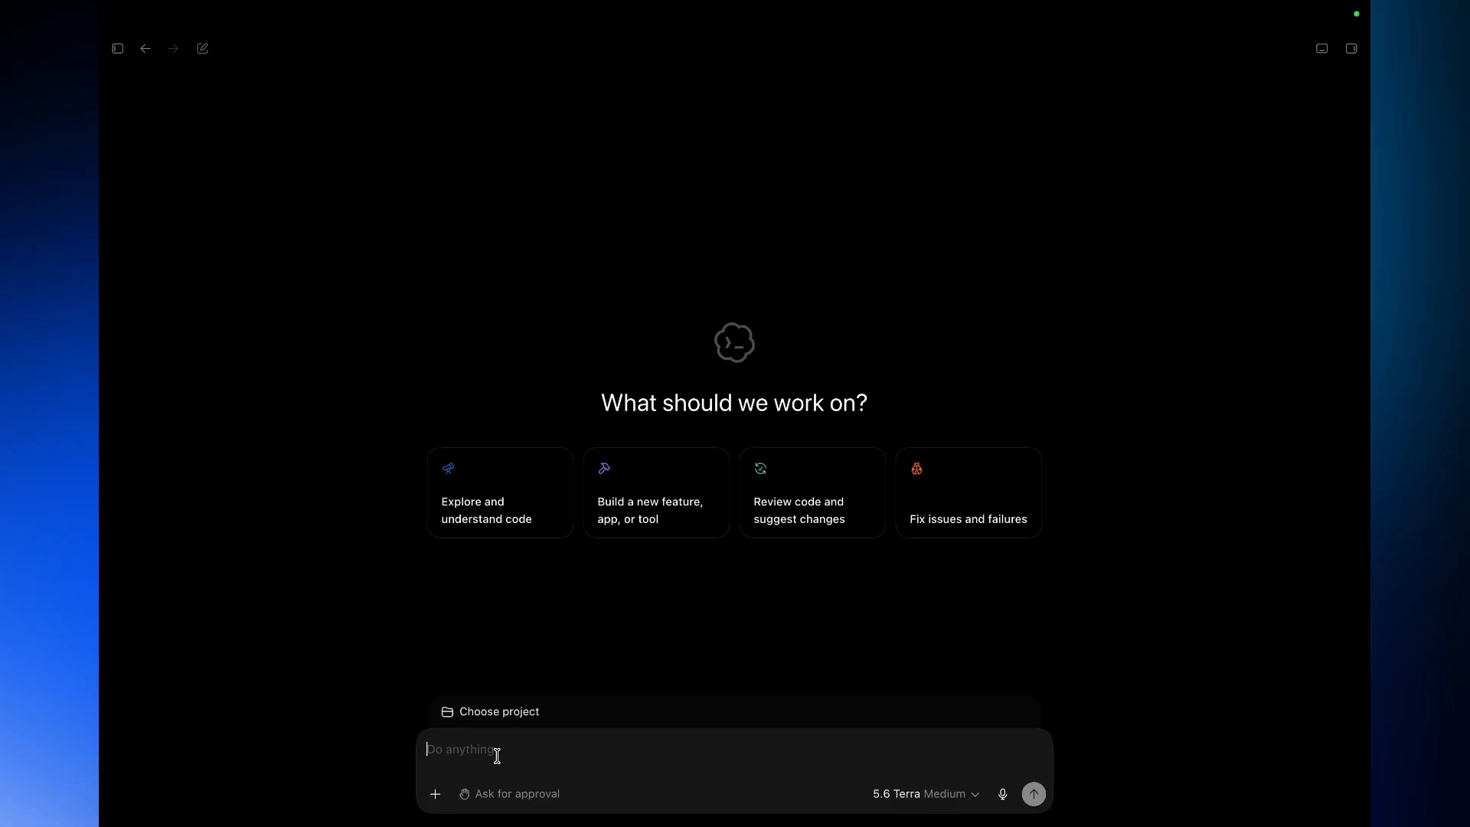
type("$")
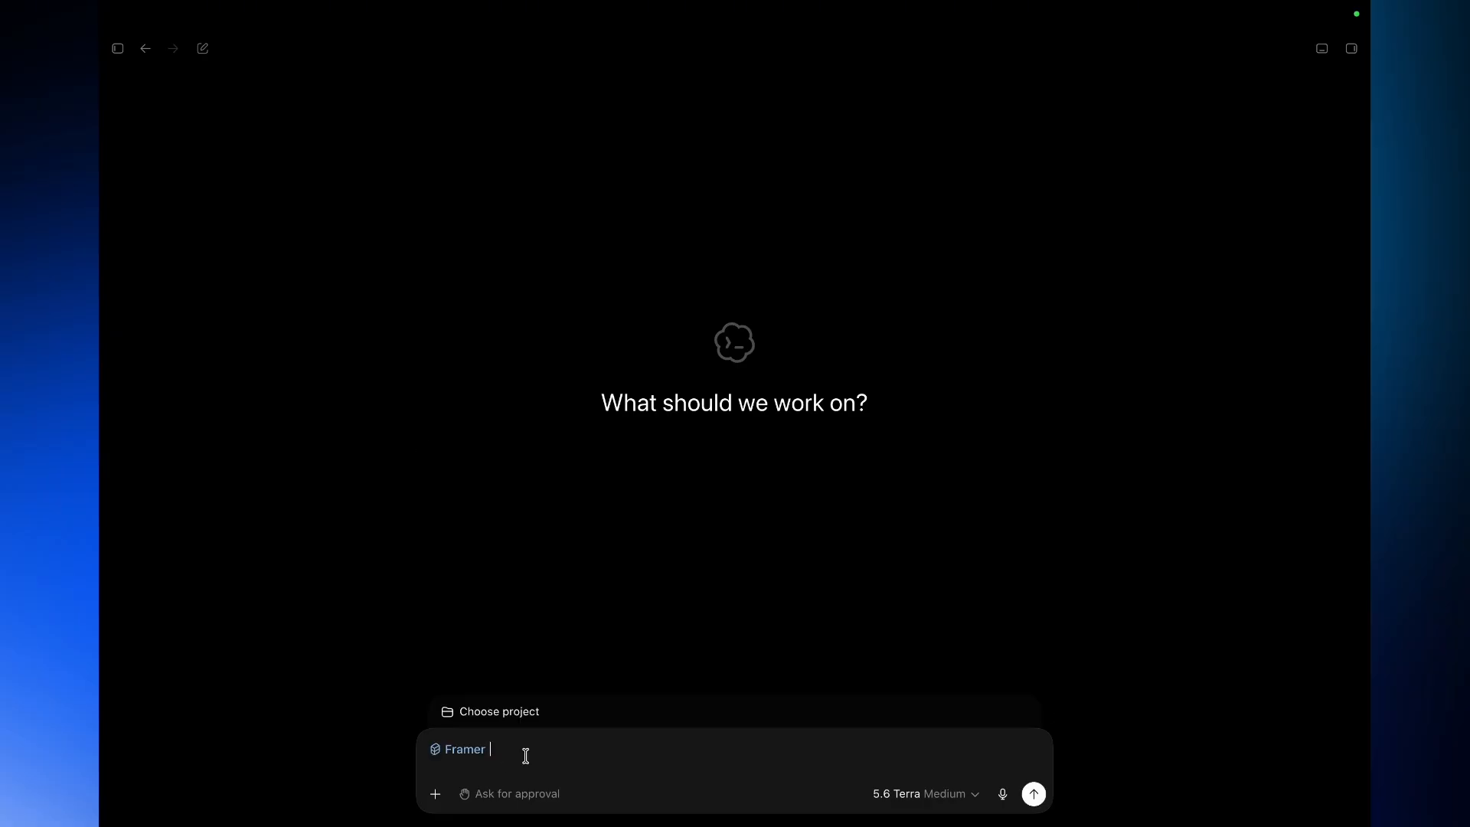
type("Connect to the project:")
key("ctrl+v")
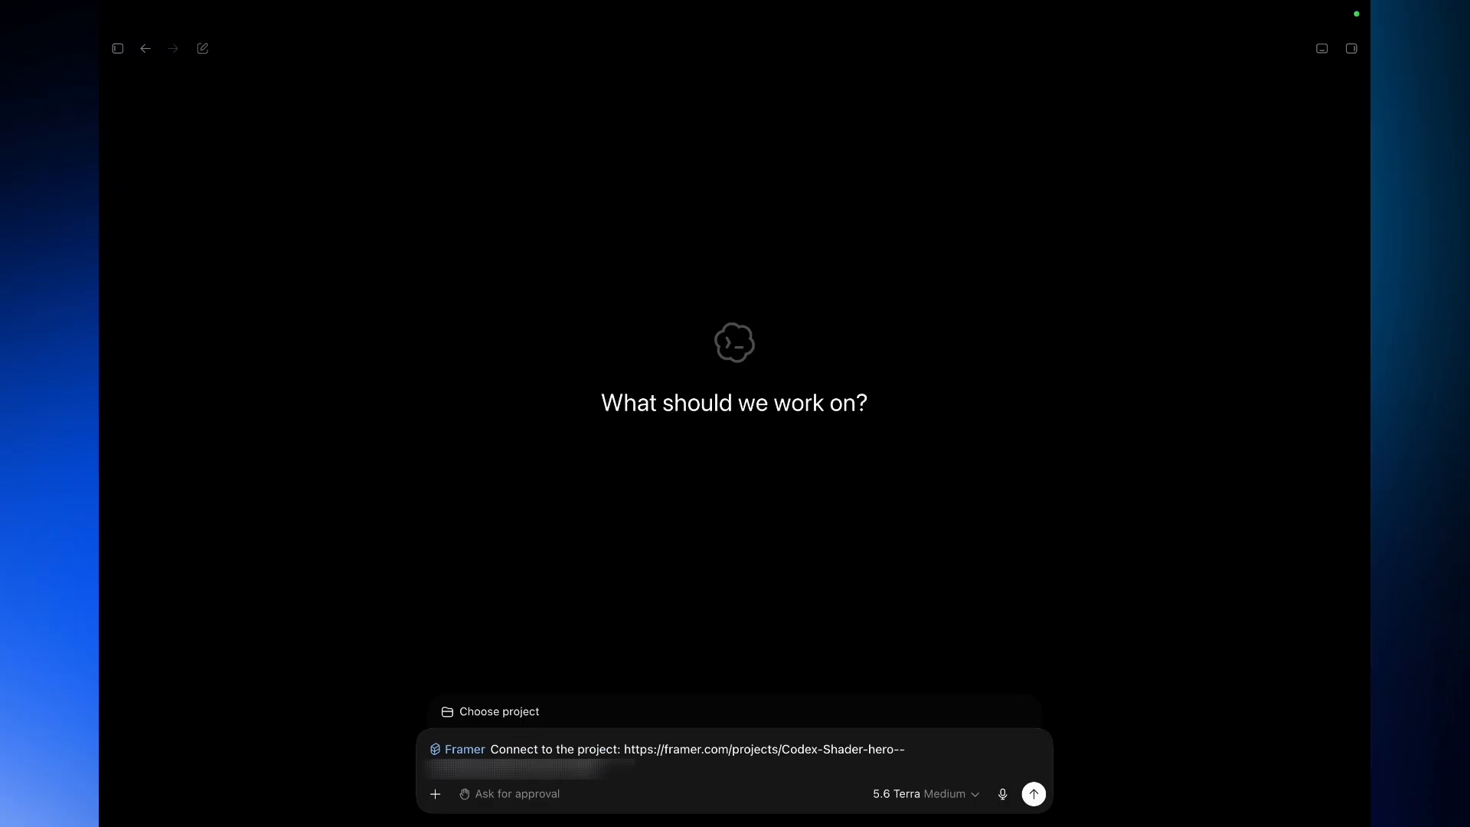
key("shift+Return")
type("For")
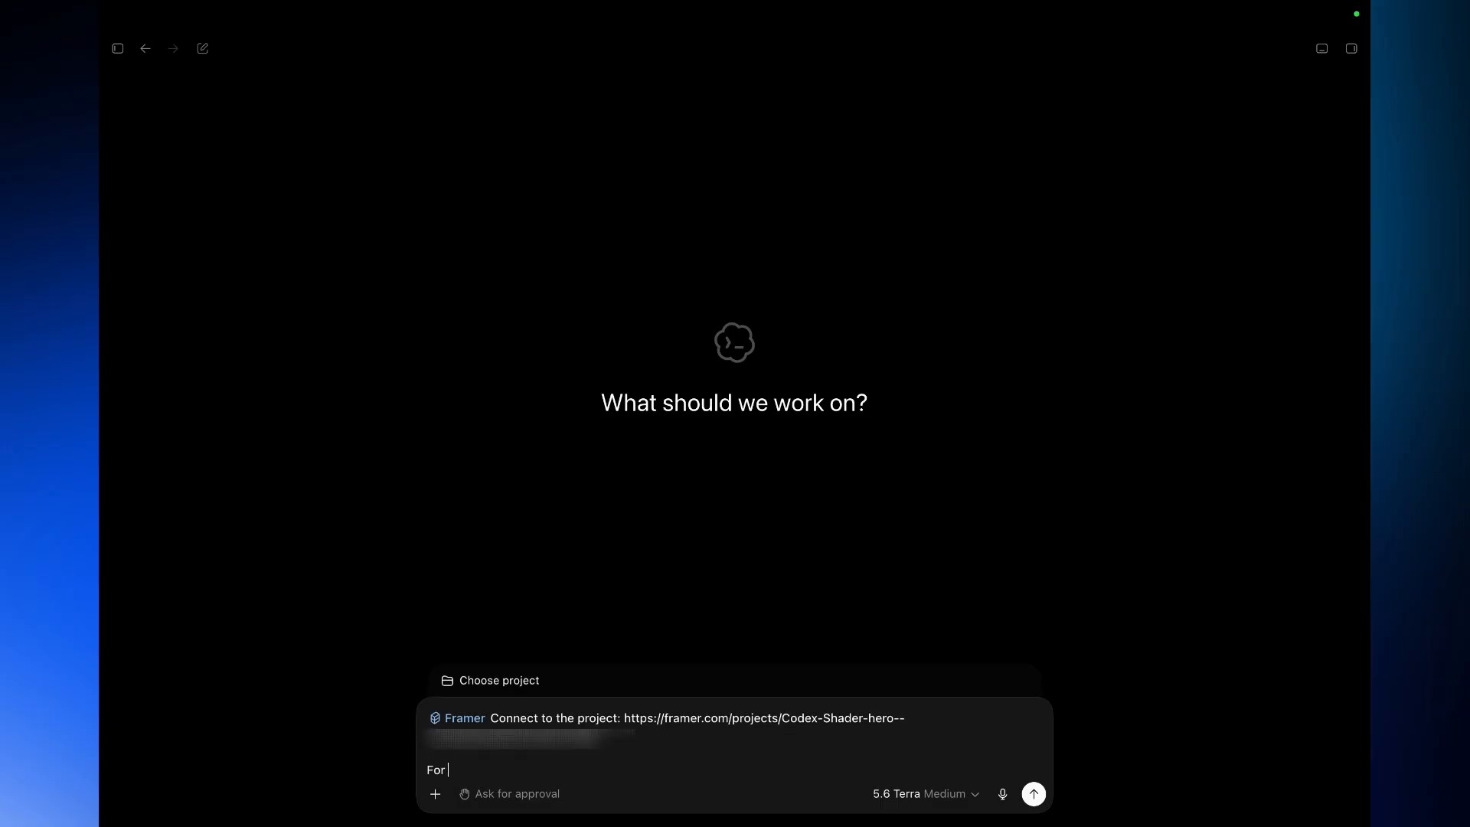
type(" approval open Saf")
type("ari")
key("Return")
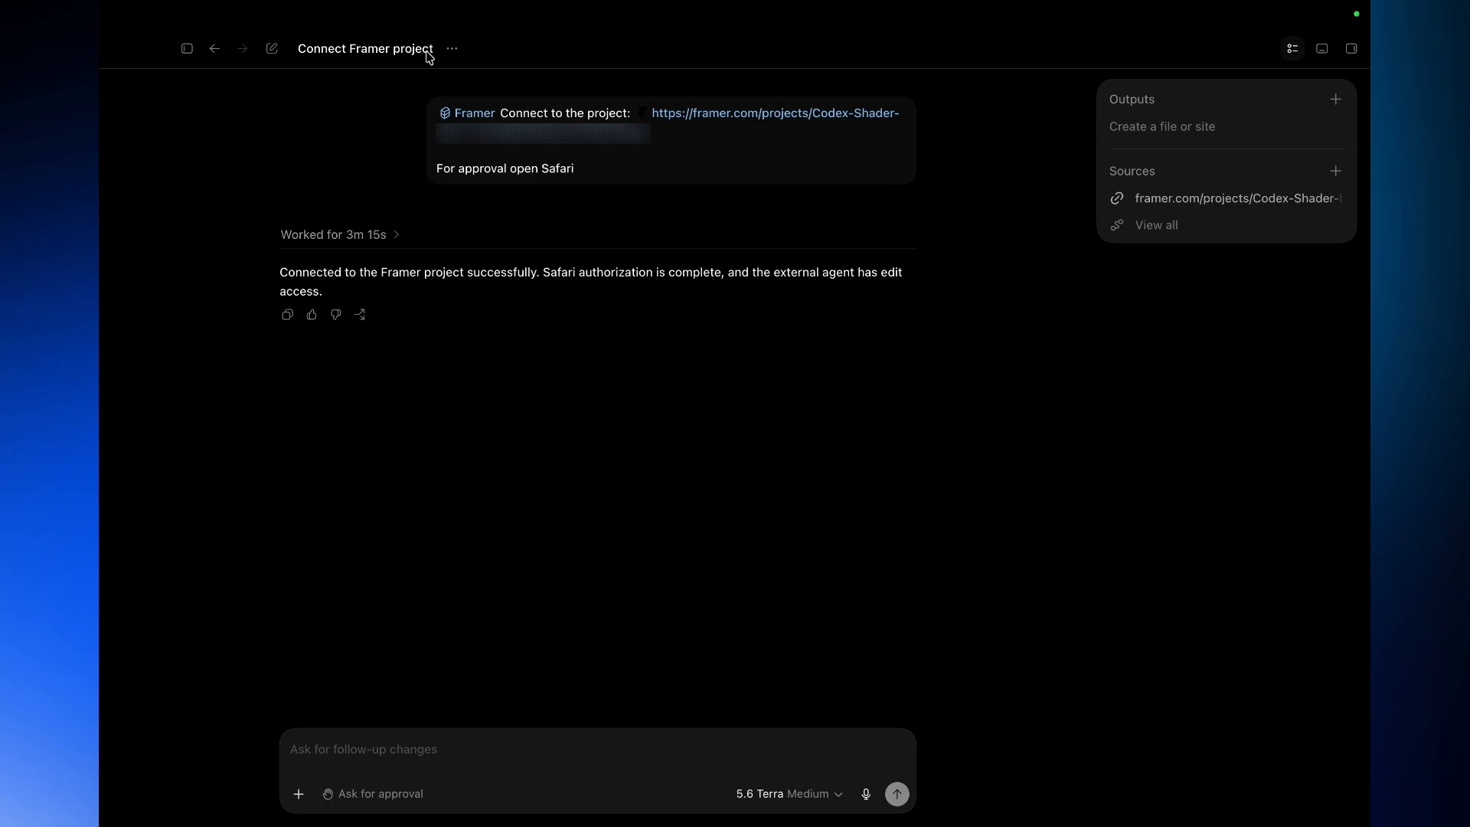
Rename the task to "Codex Shader Hero in Framer"
left_click(452, 48)
left_click(484, 101)
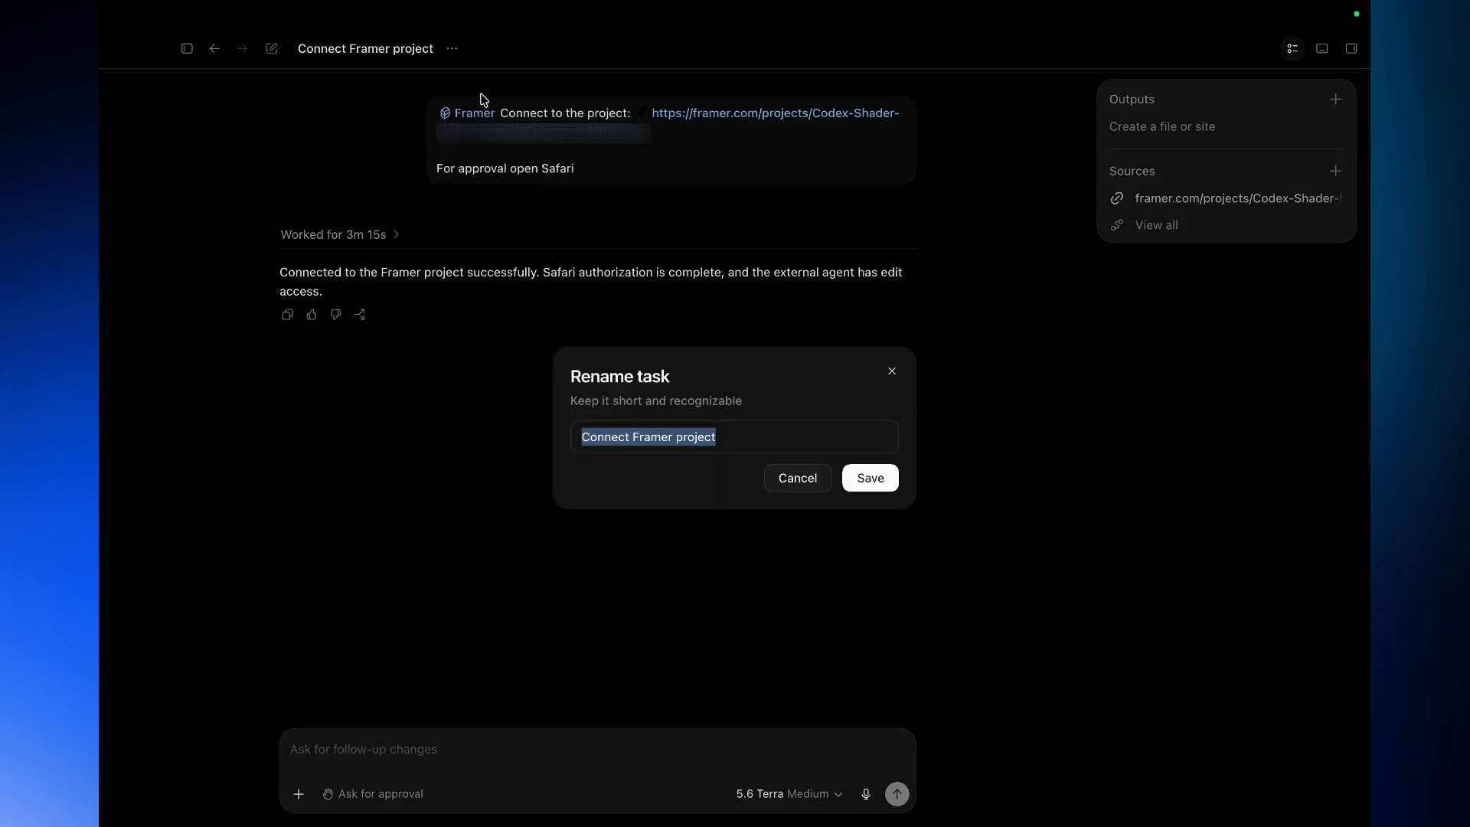
key("BackSpace")
type("Codex ")
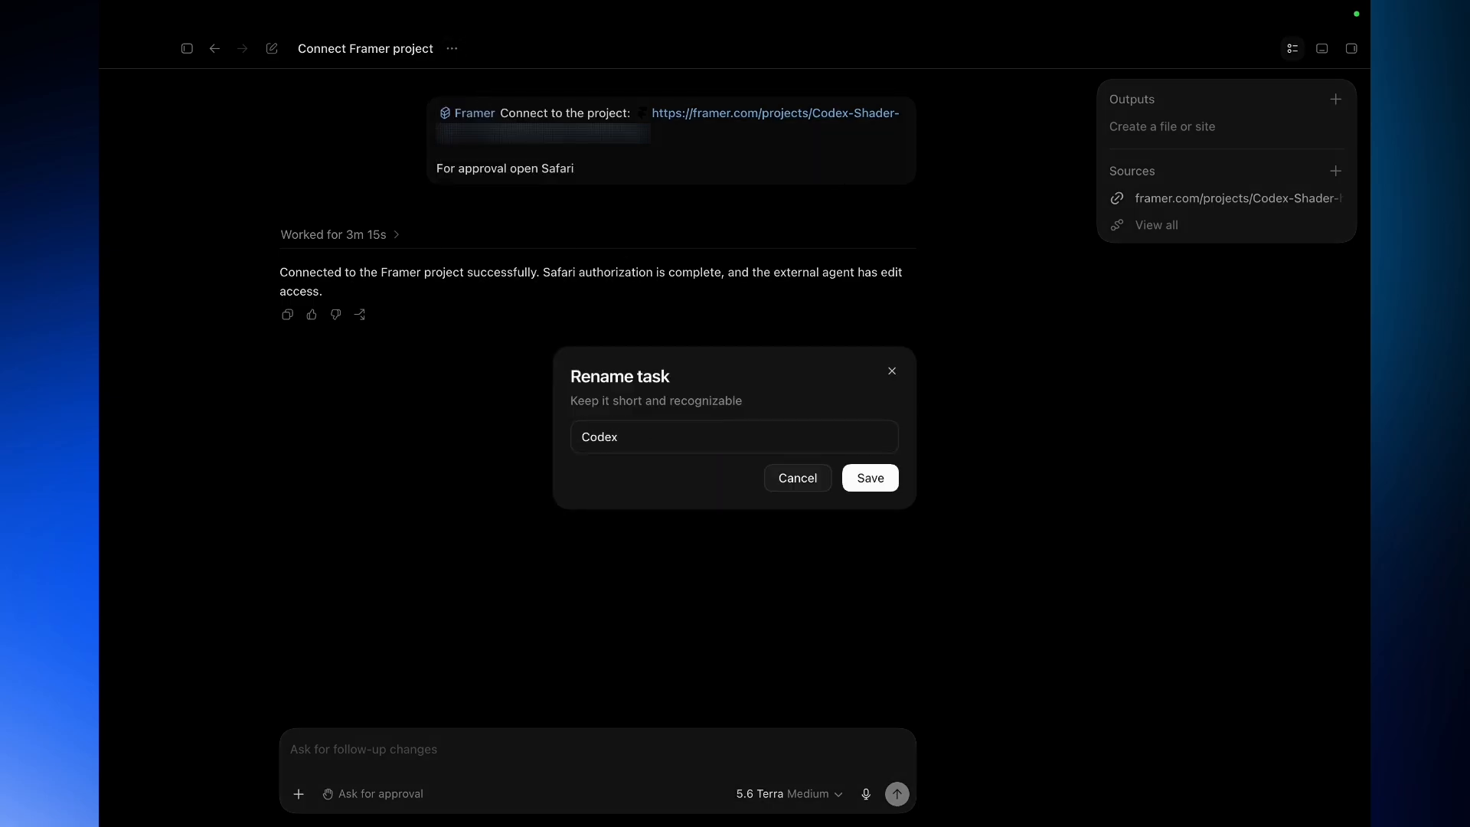
type("Shader Hero in Framer")
key("Return")
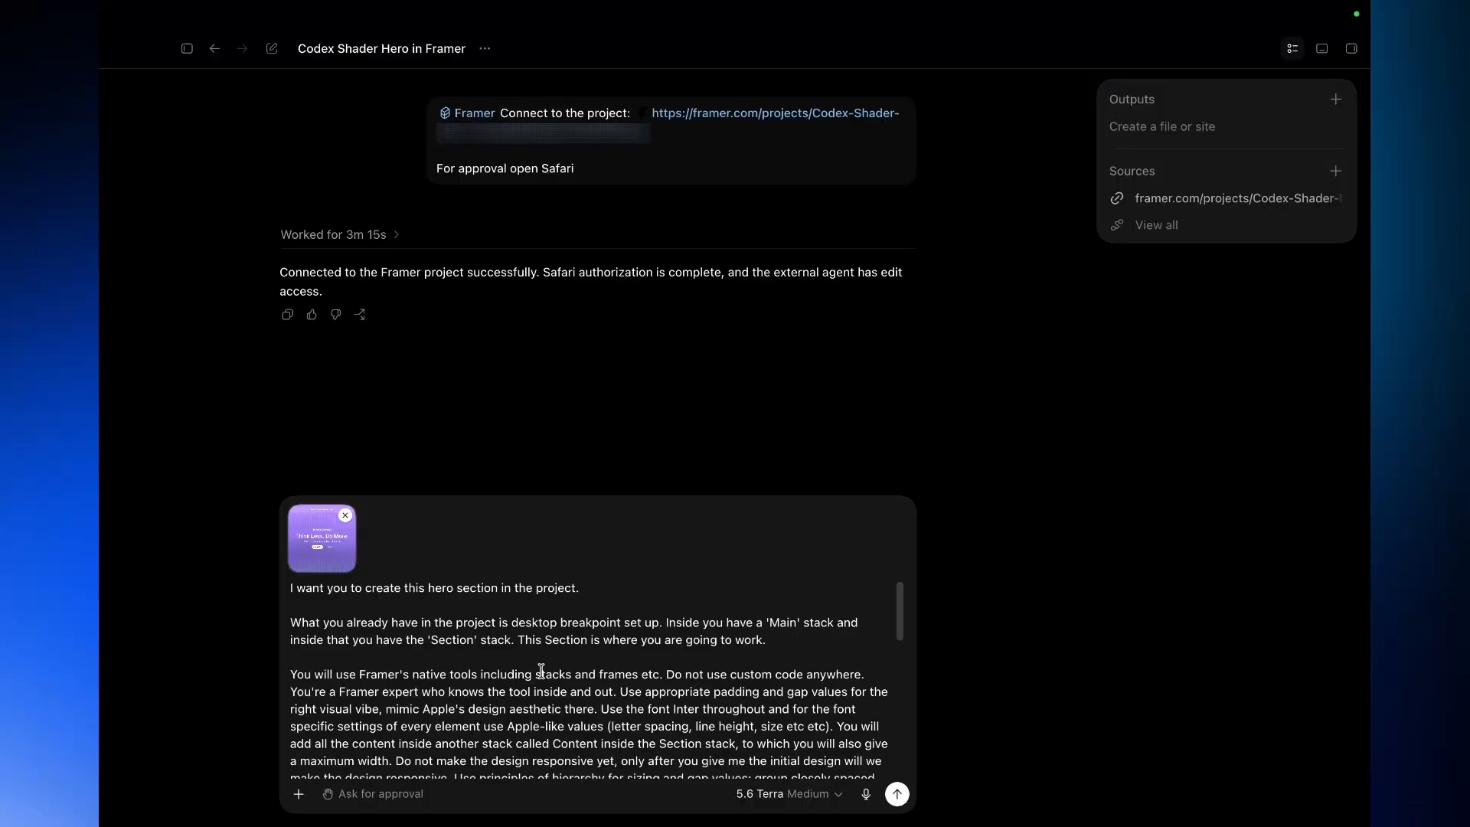
Review the drafted hero section prompt through its six element descriptions and send it with the attached hero screenshot
scroll(541, 670, "down", 5)
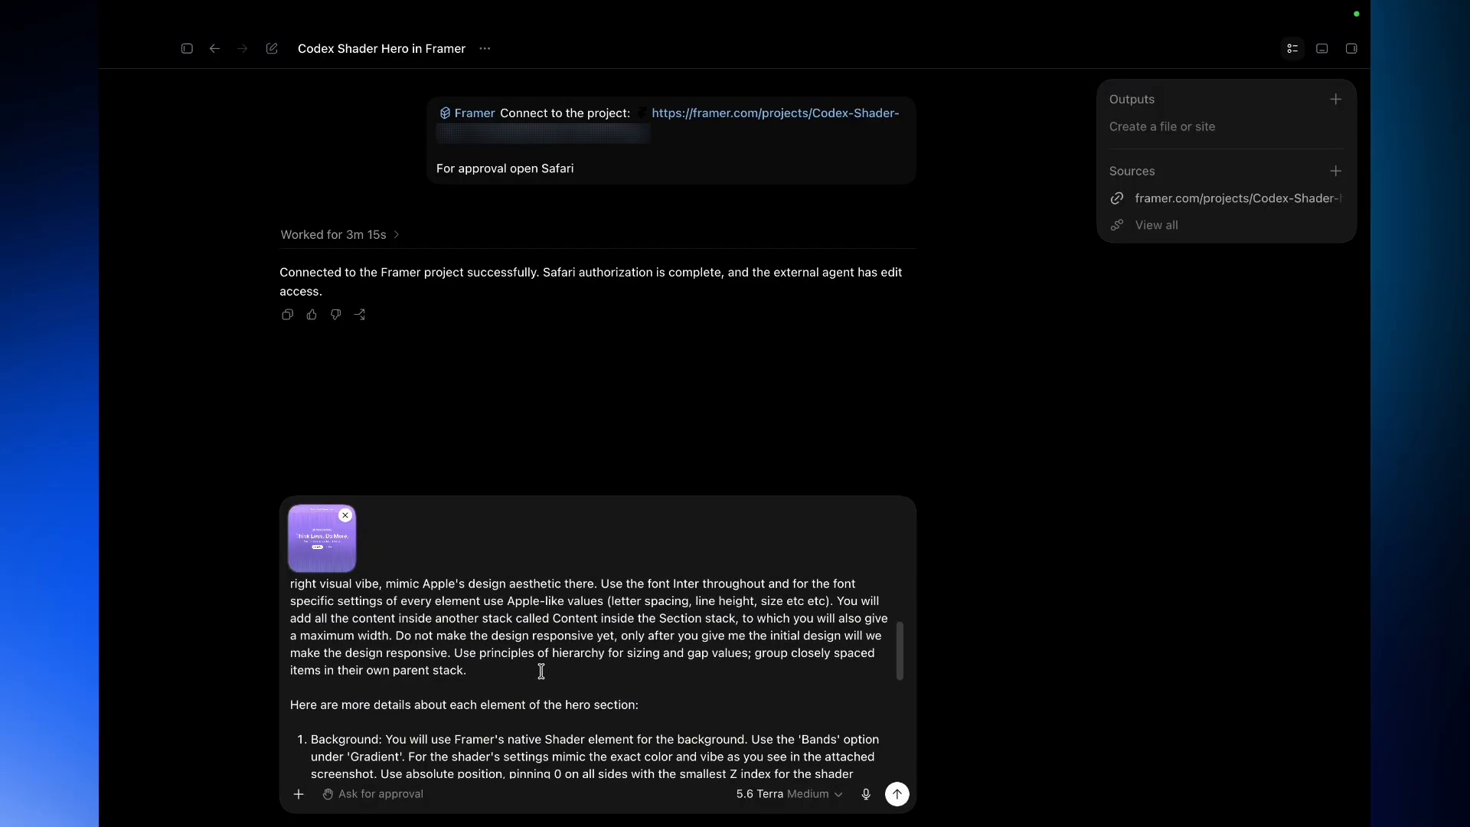
scroll(541, 671, "down", 8)
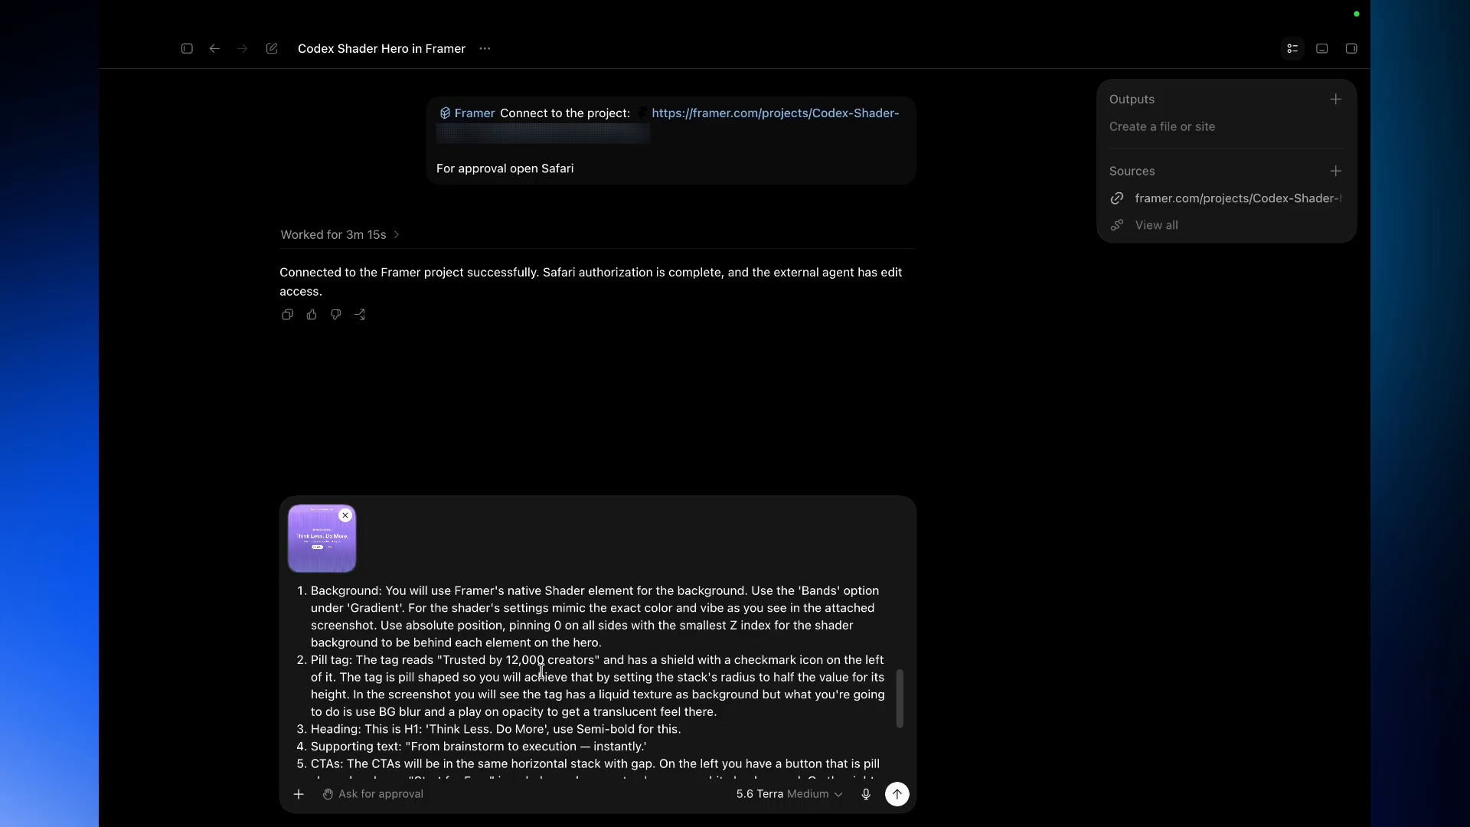
scroll(635, 656, "down", 6)
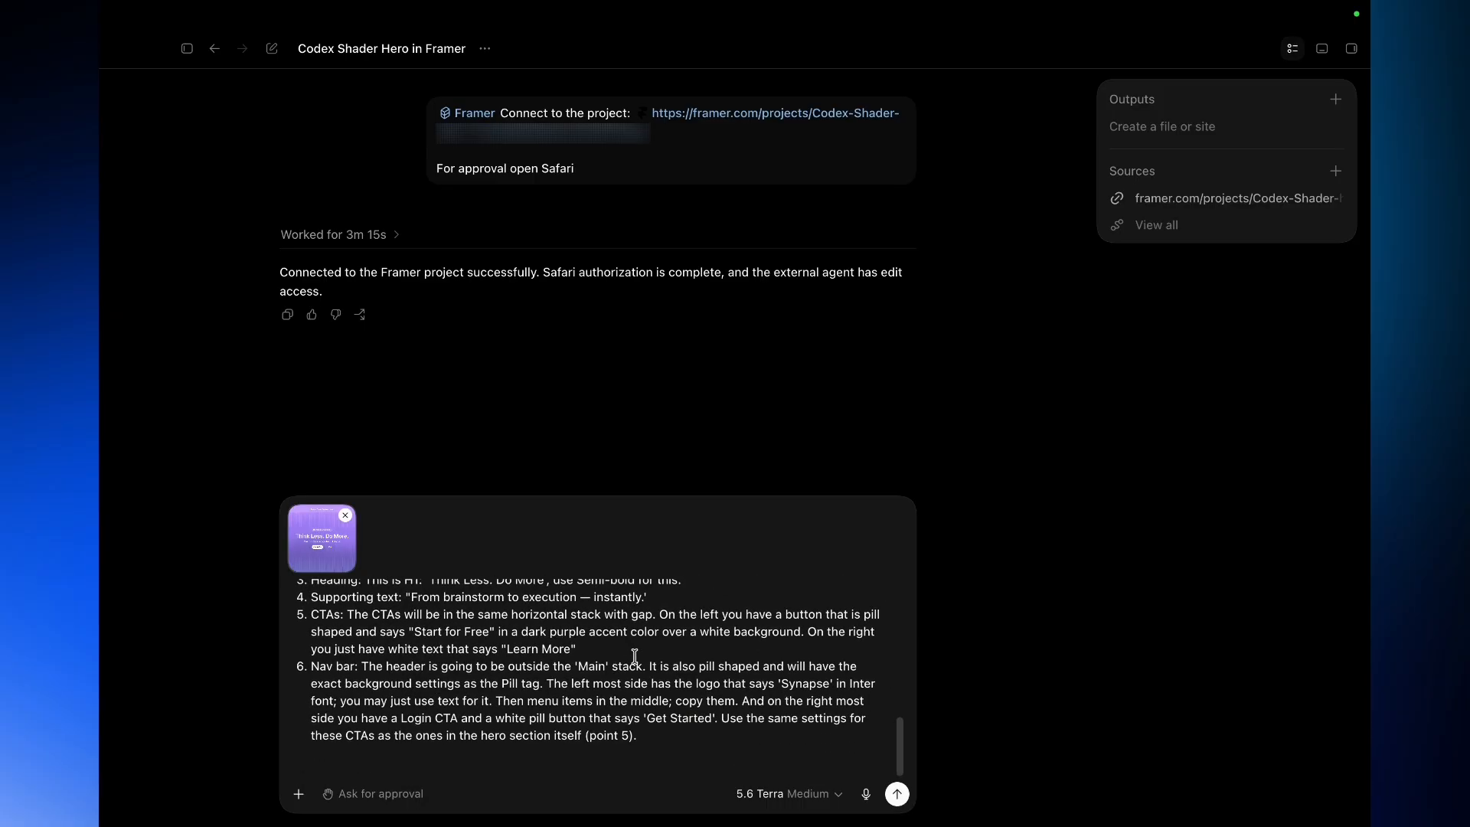
left_click(897, 793)
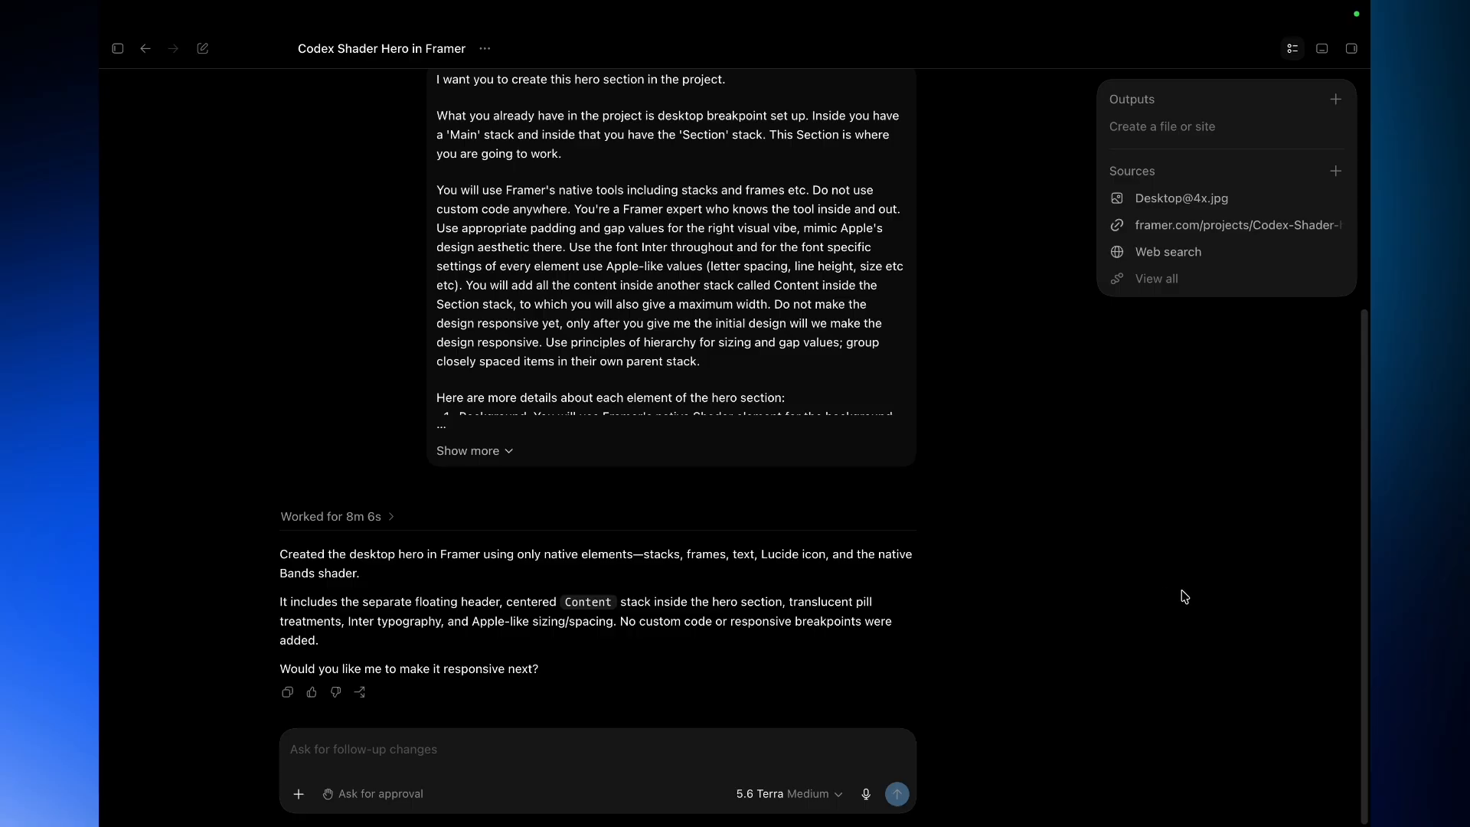
In Framer, compare the generated hero with the Shader Hero design and examine the generated Site Header's layers and layout settings
key("ctrl+Right")
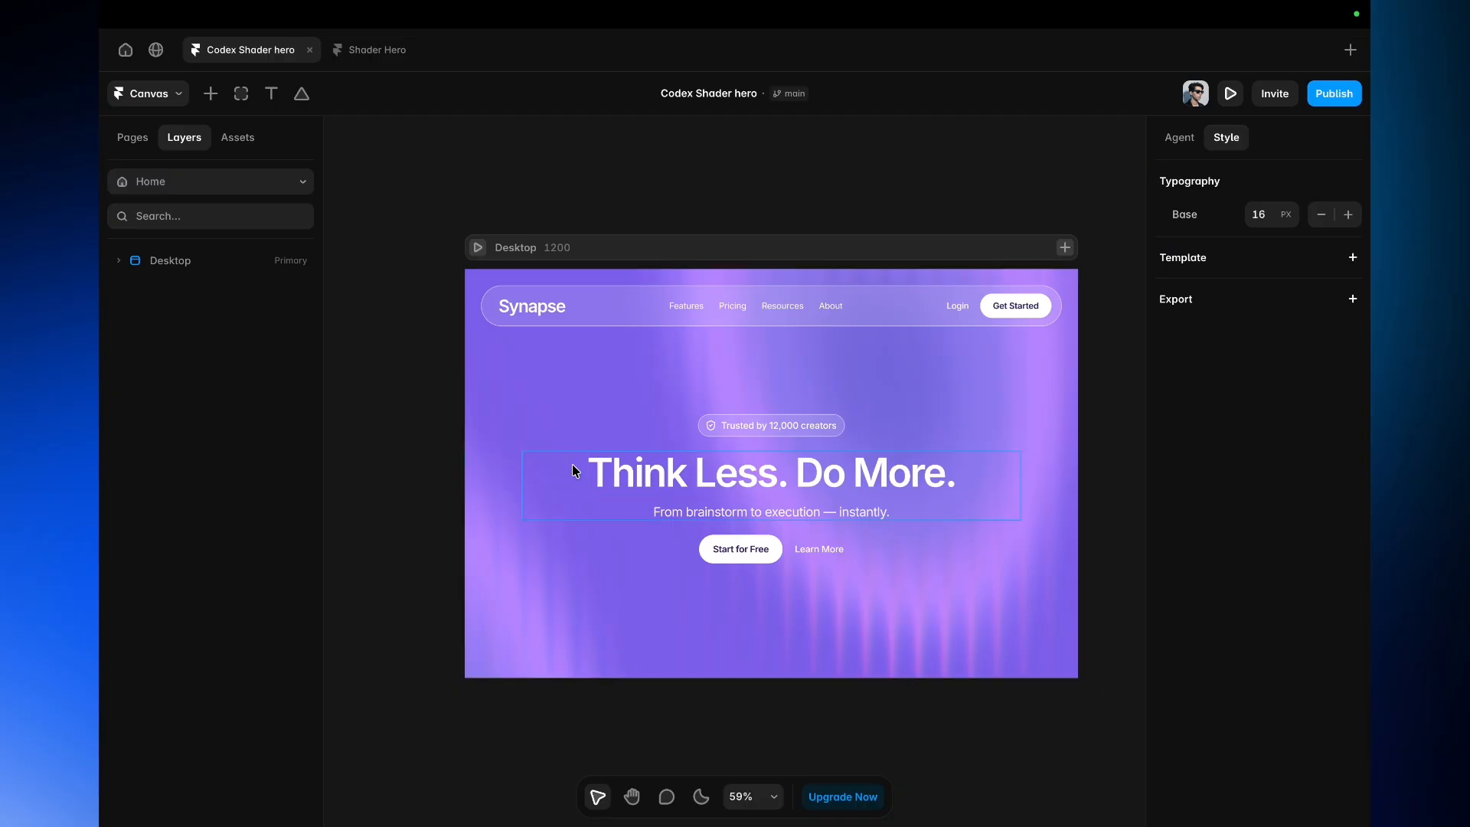
left_click(378, 52)
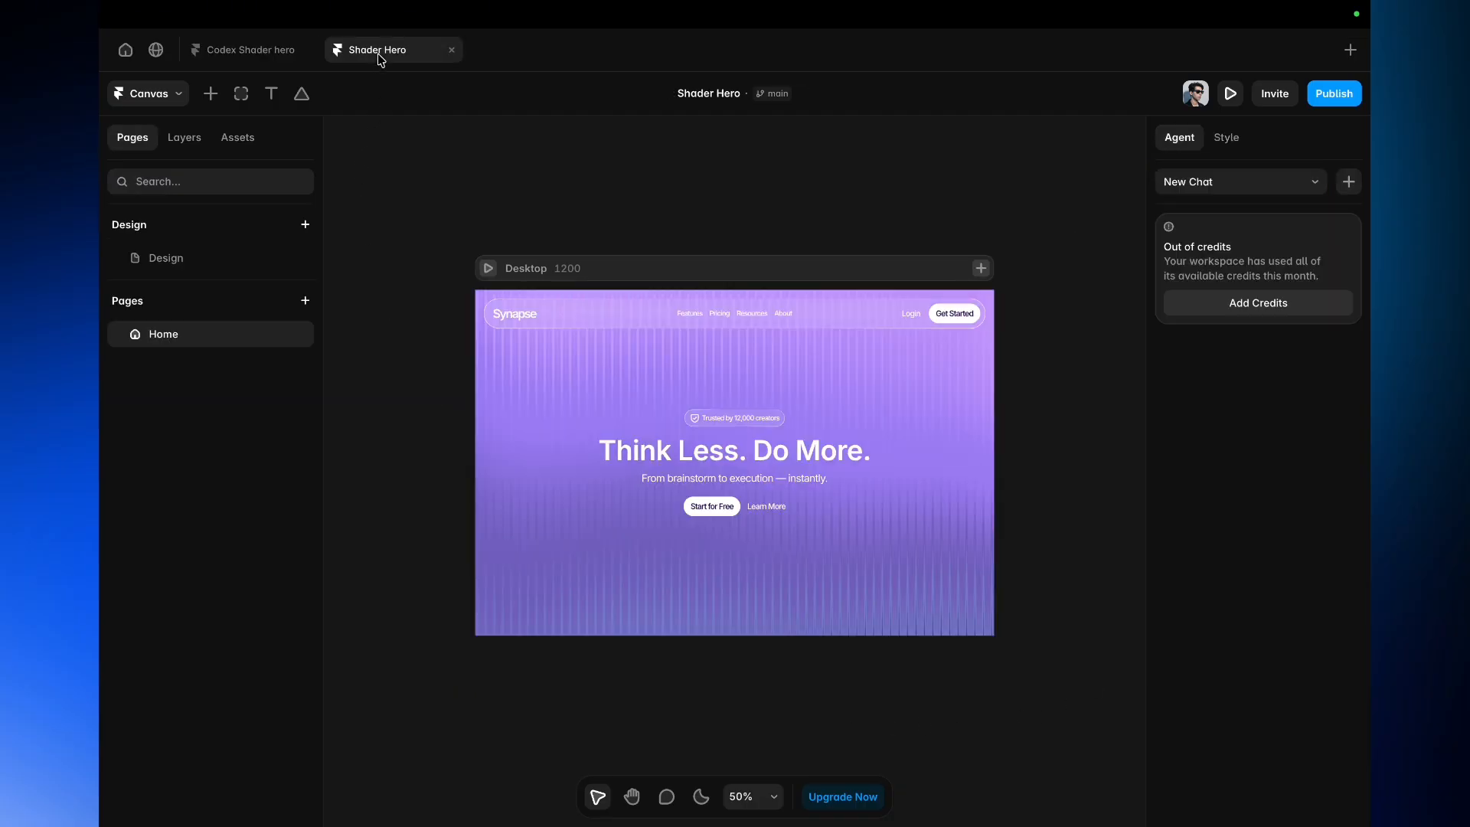
scroll(526, 412, "up", 3)
left_click(264, 52)
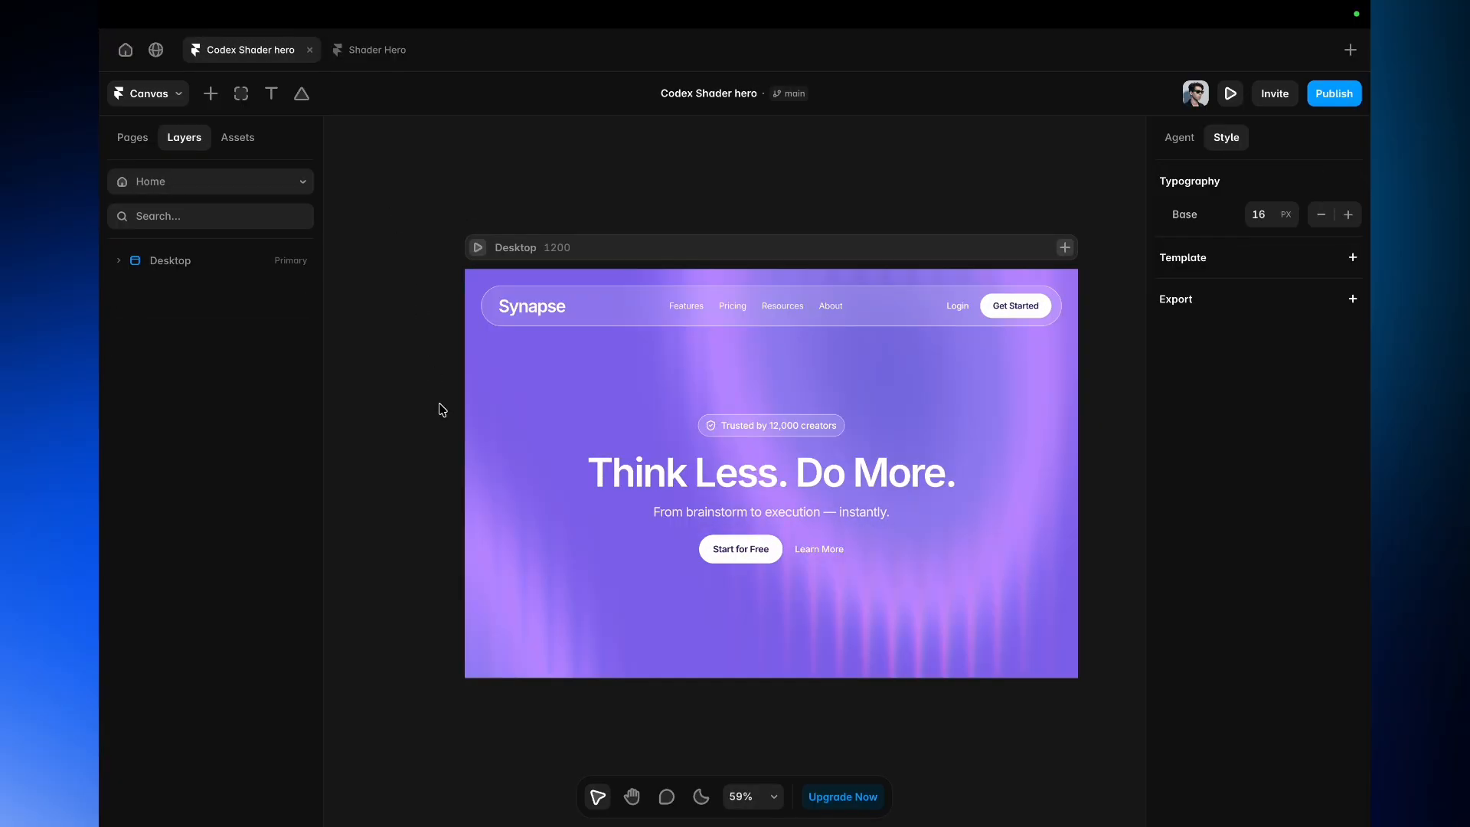
left_click(579, 320)
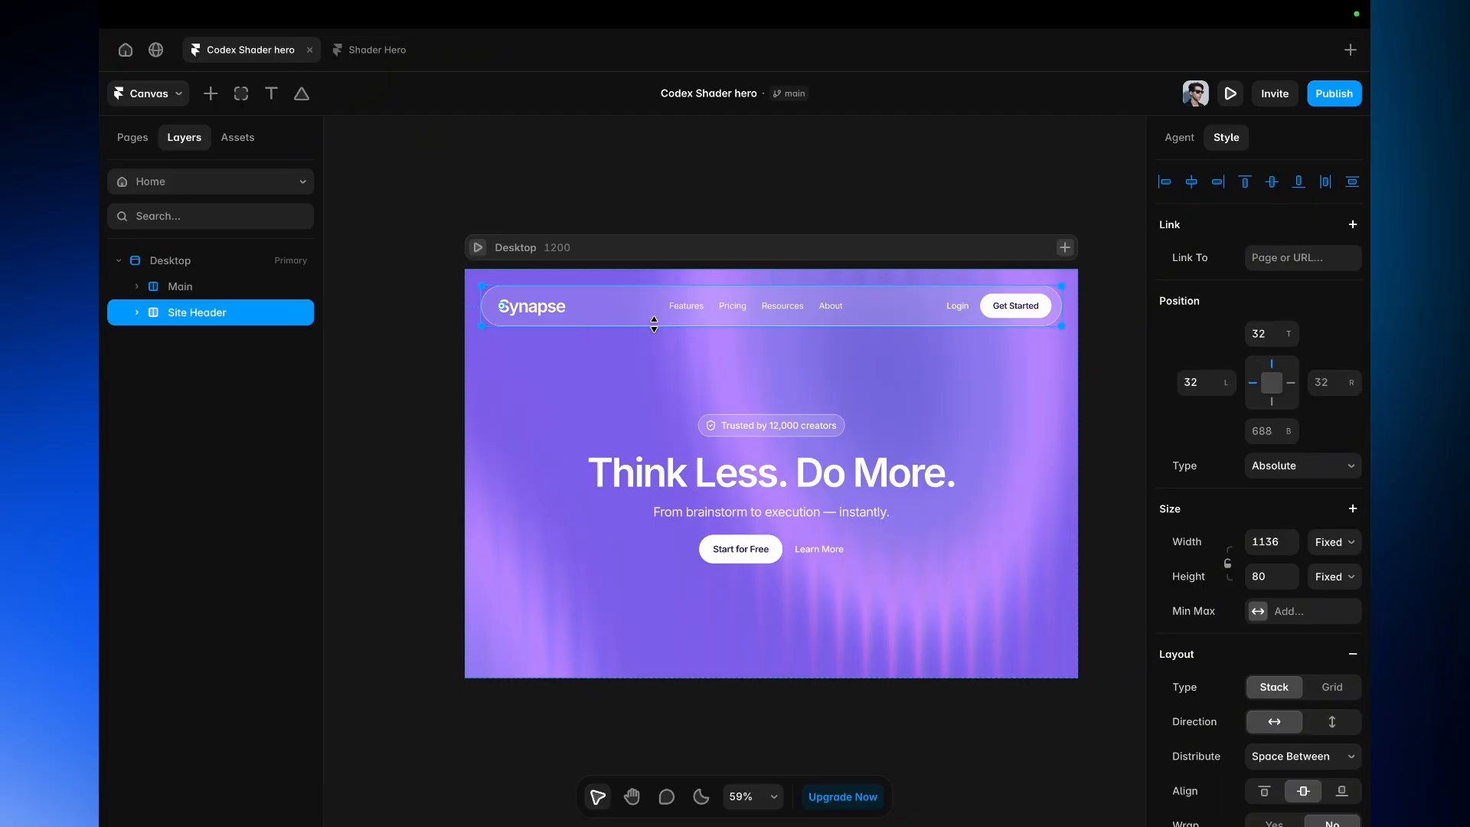
left_click(706, 306)
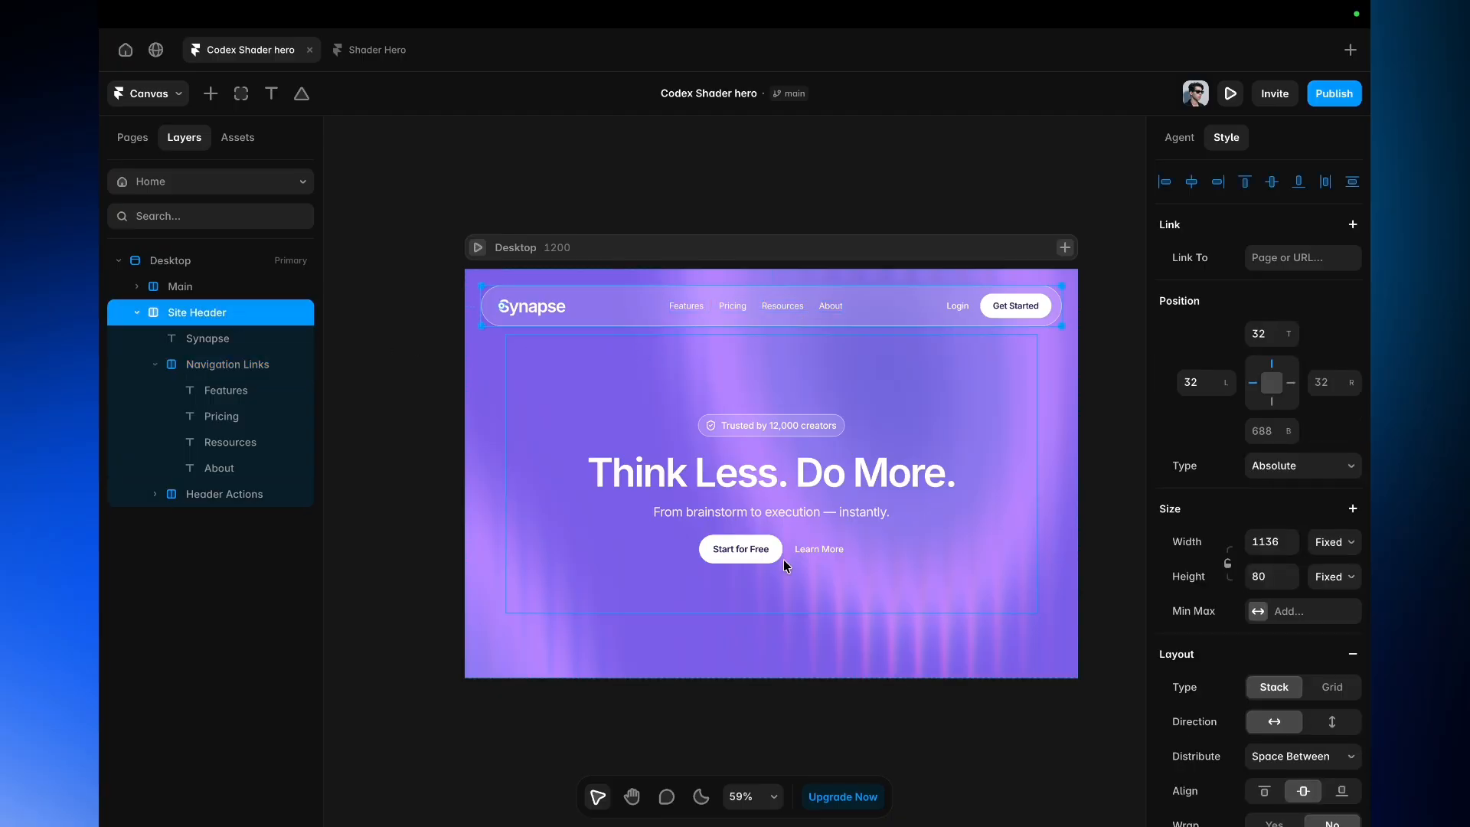
scroll(1253, 698, "down", 2)
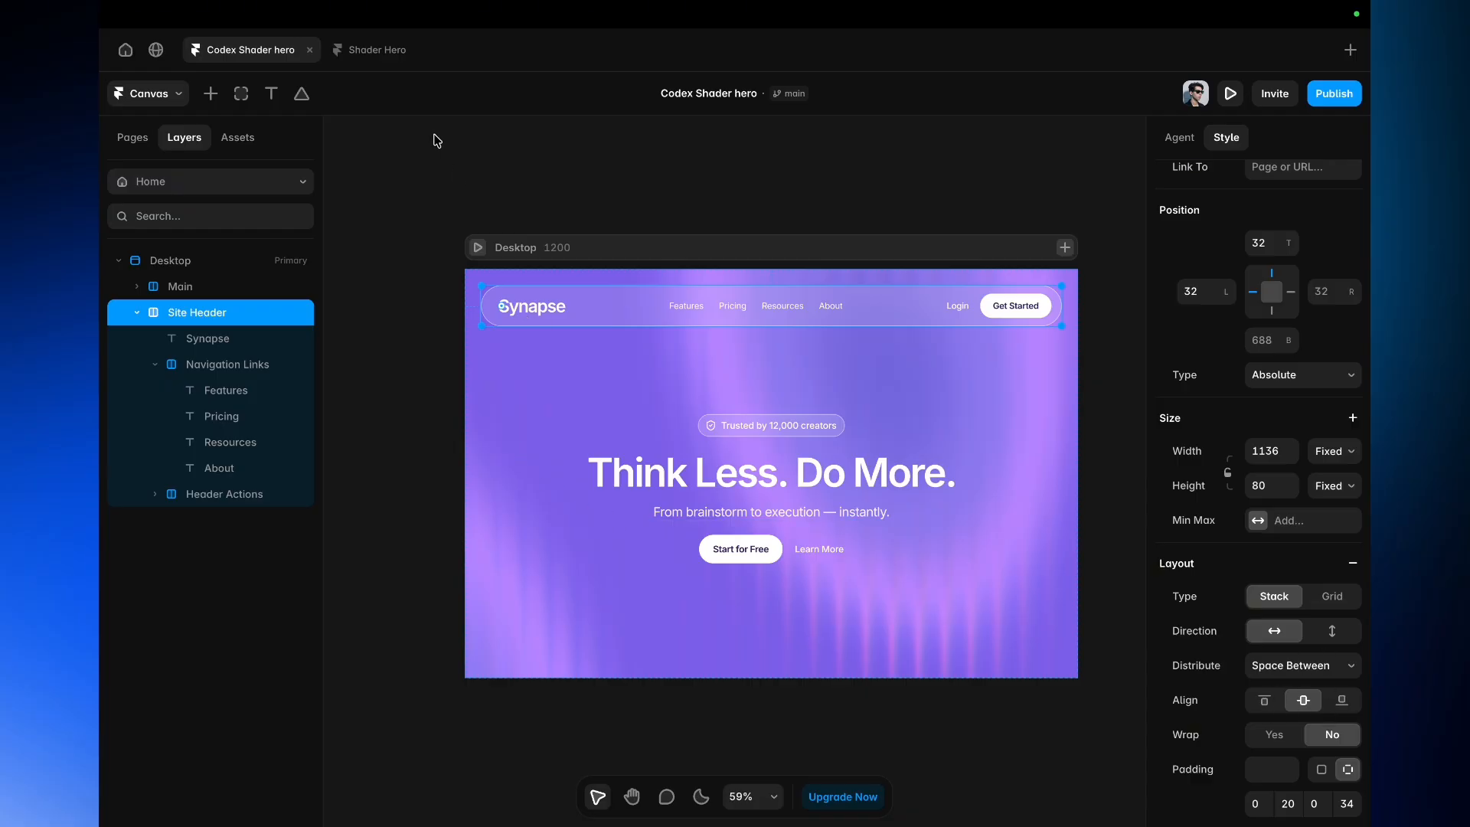
Examine the original Shader Hero's Nav Bar layout, including its Placeholder logo and Menu Items stacks
left_click(389, 55)
left_click(598, 296)
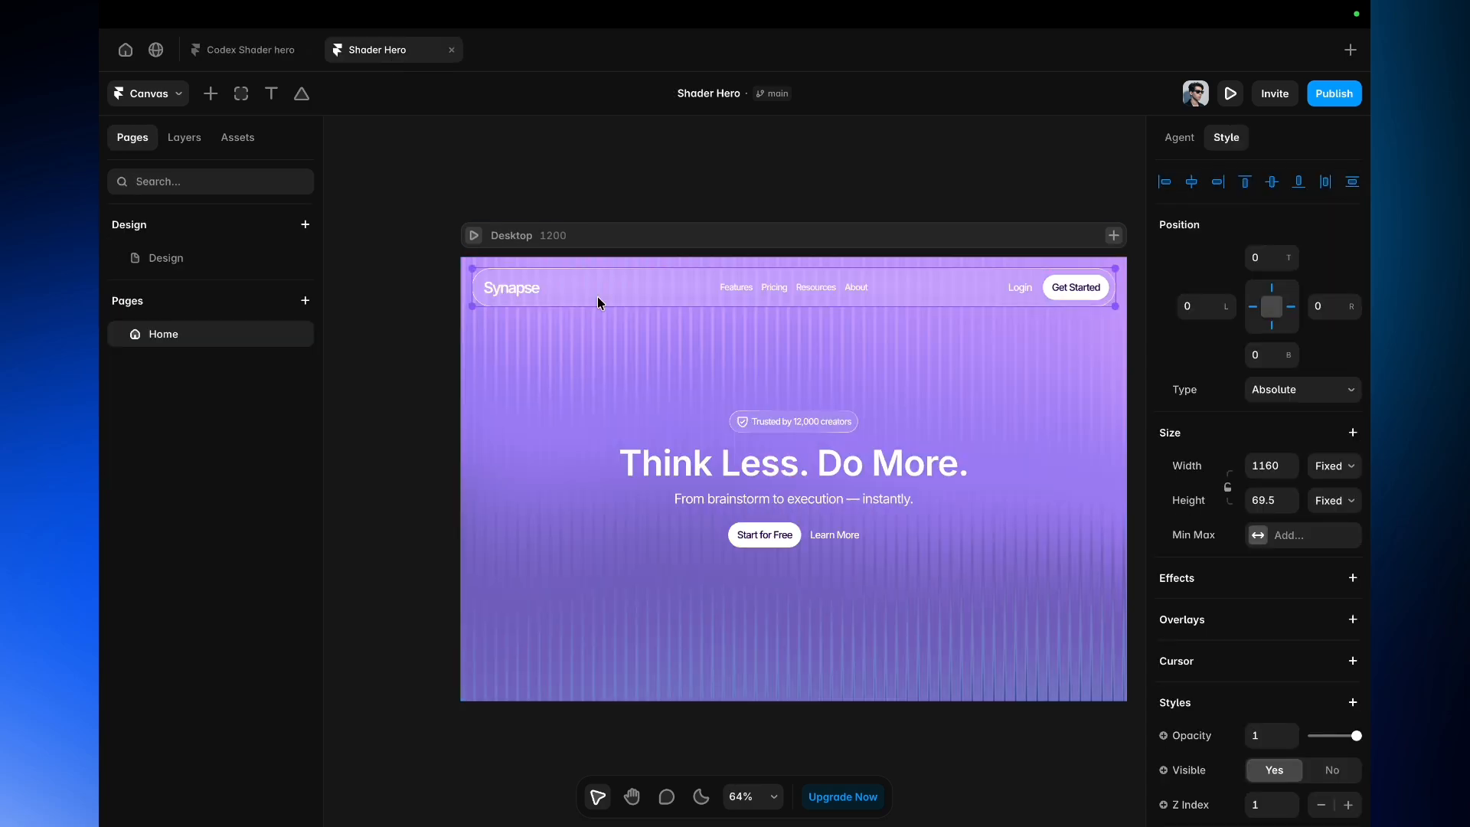
scroll(1307, 520, "down", 3)
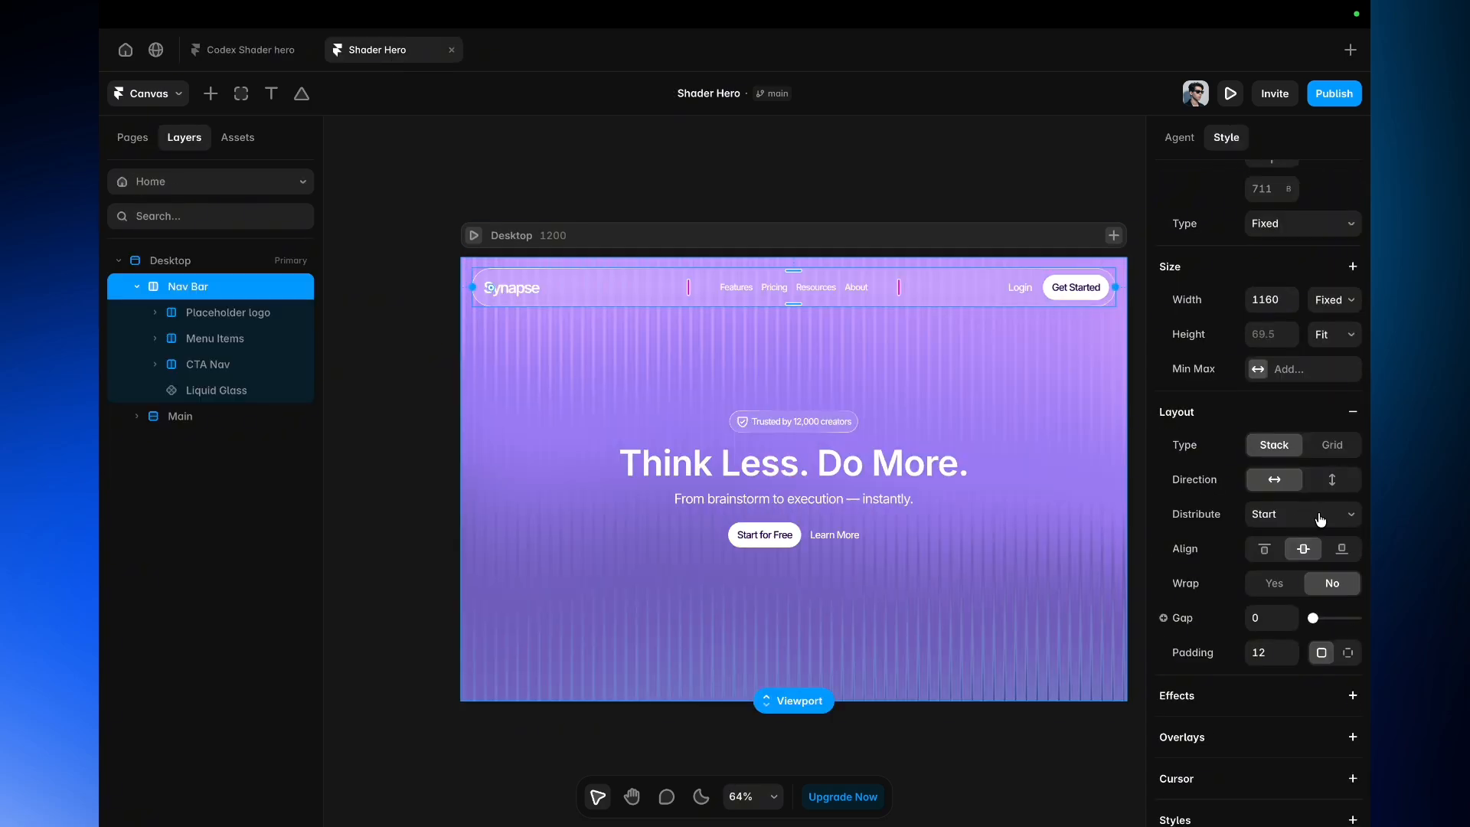
left_click(237, 321)
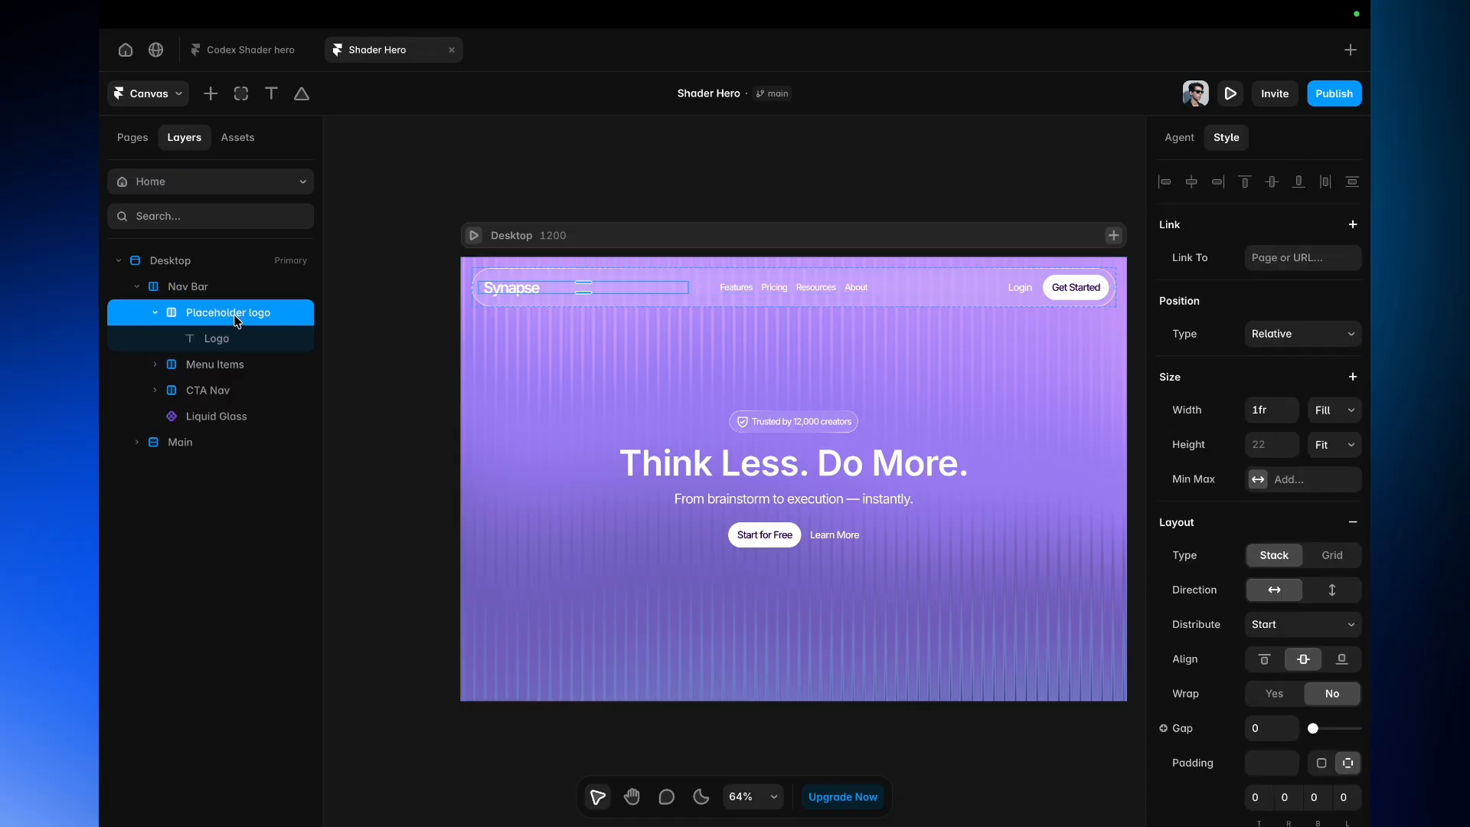
left_click(244, 366)
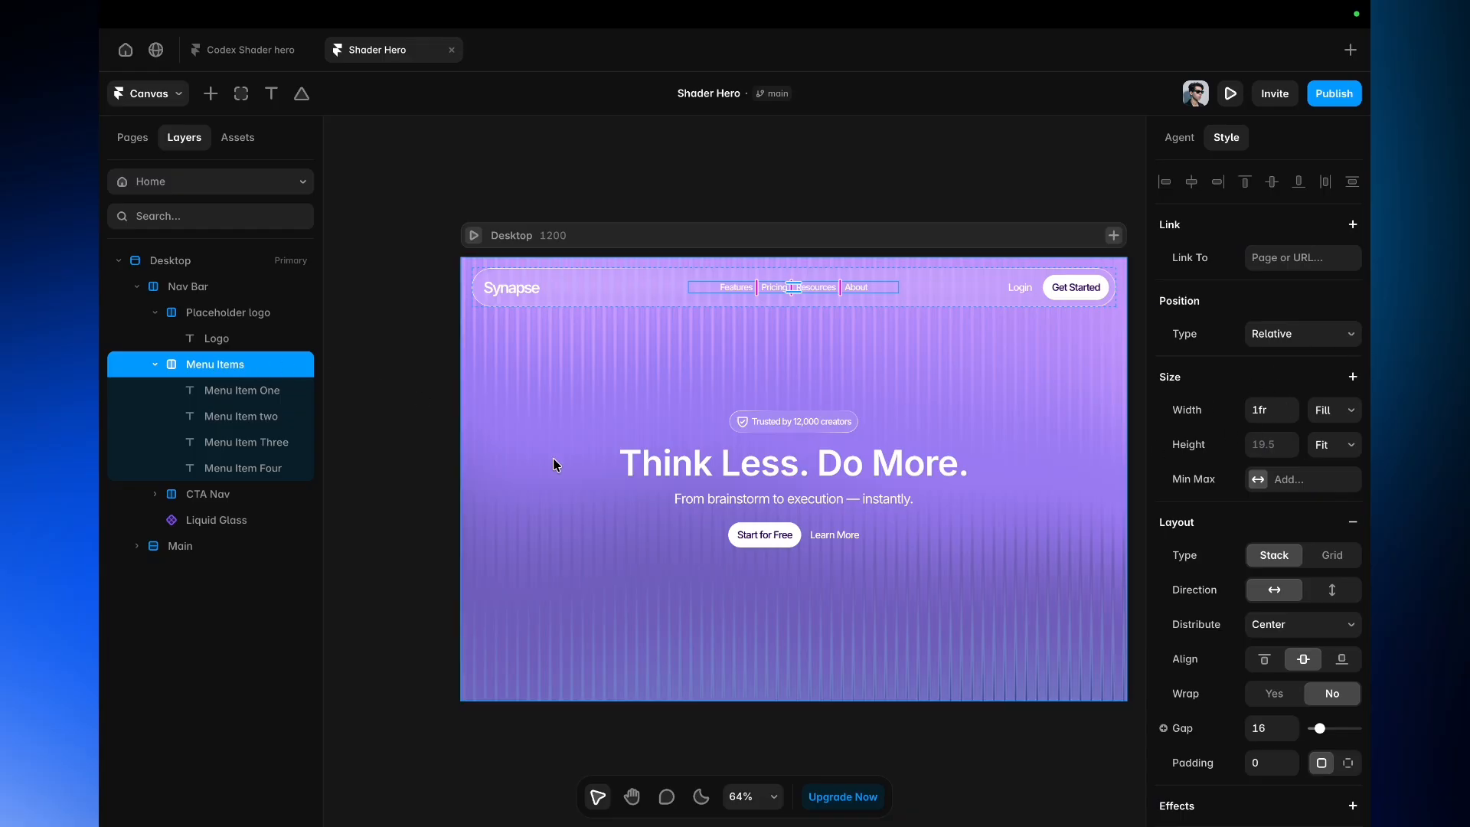
Compare the full hero designs of the original Shader Hero and the generated Codex Shader hero projects with nothing selected
left_click(677, 177)
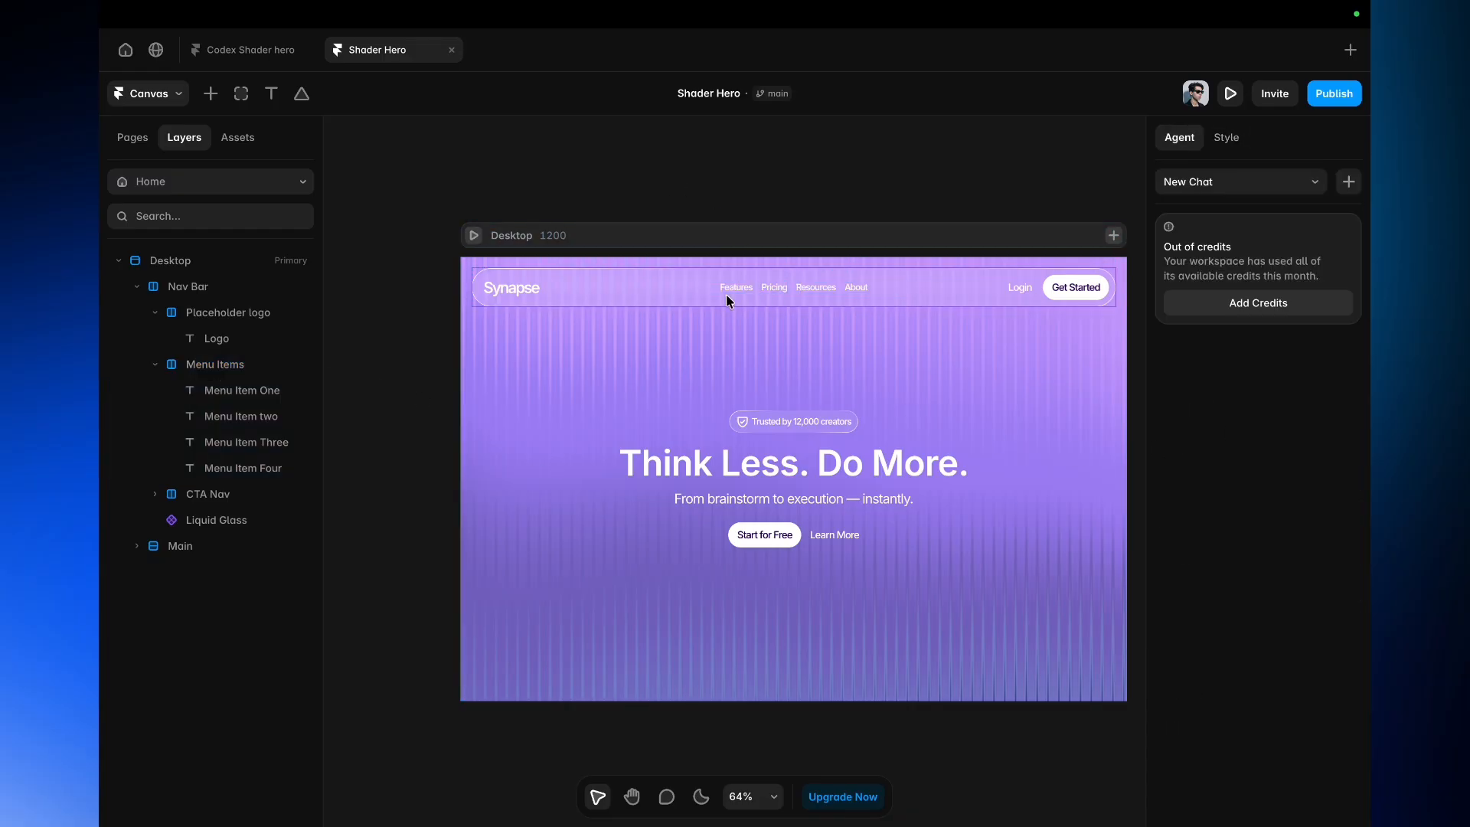
left_click(260, 51)
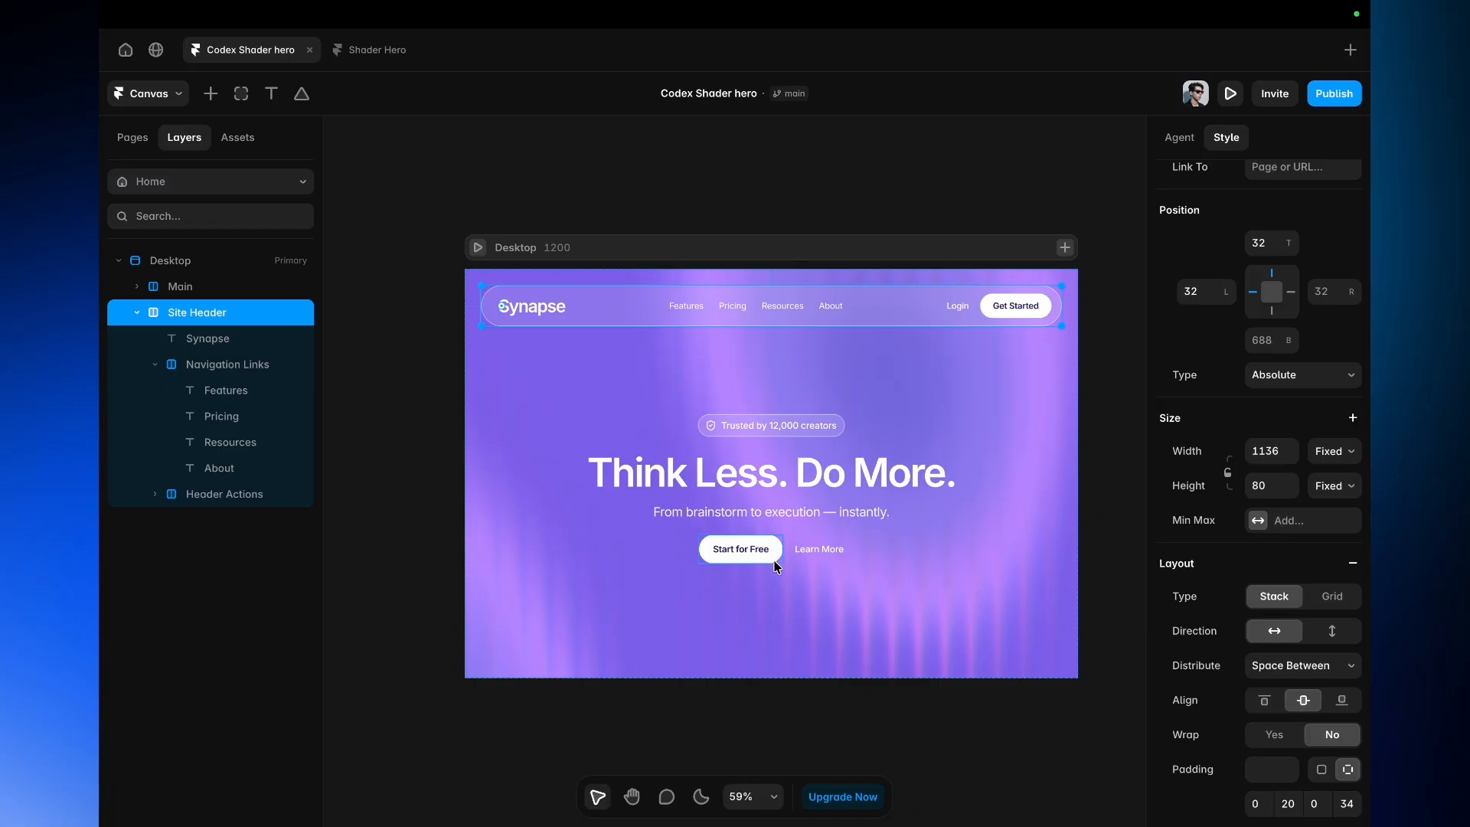
left_click(373, 54)
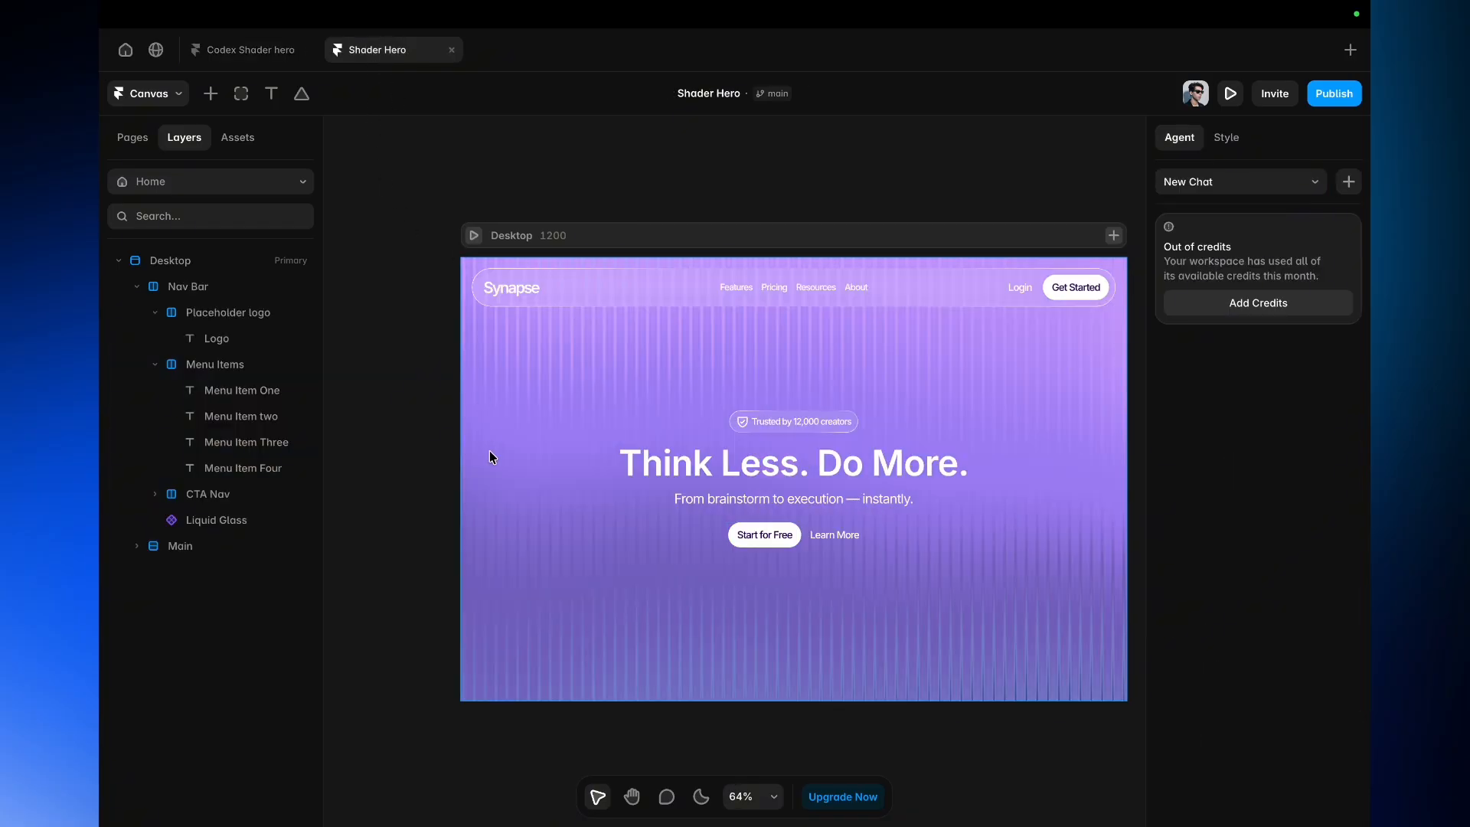
left_click(267, 51)
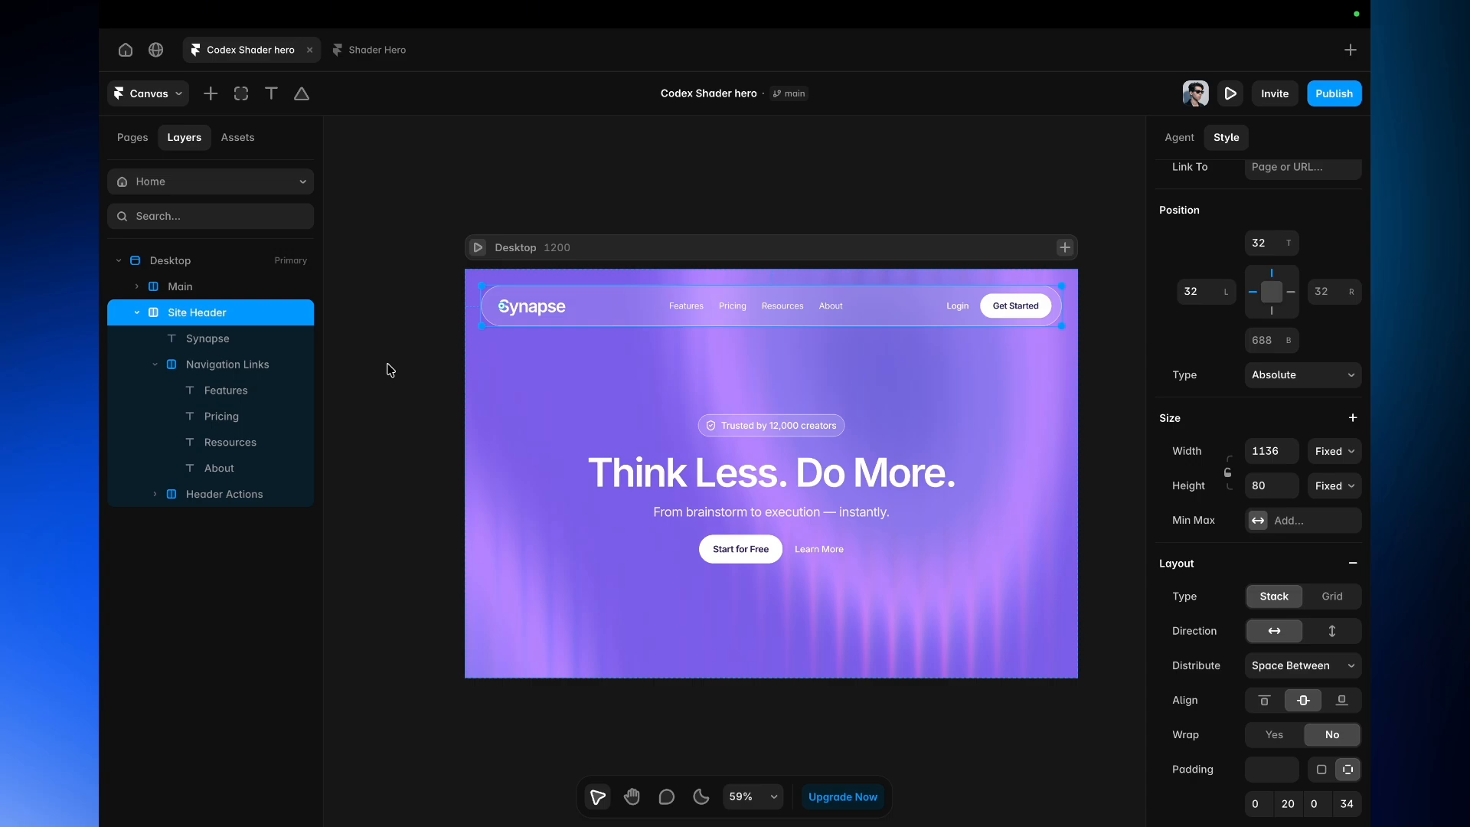
left_click(390, 370)
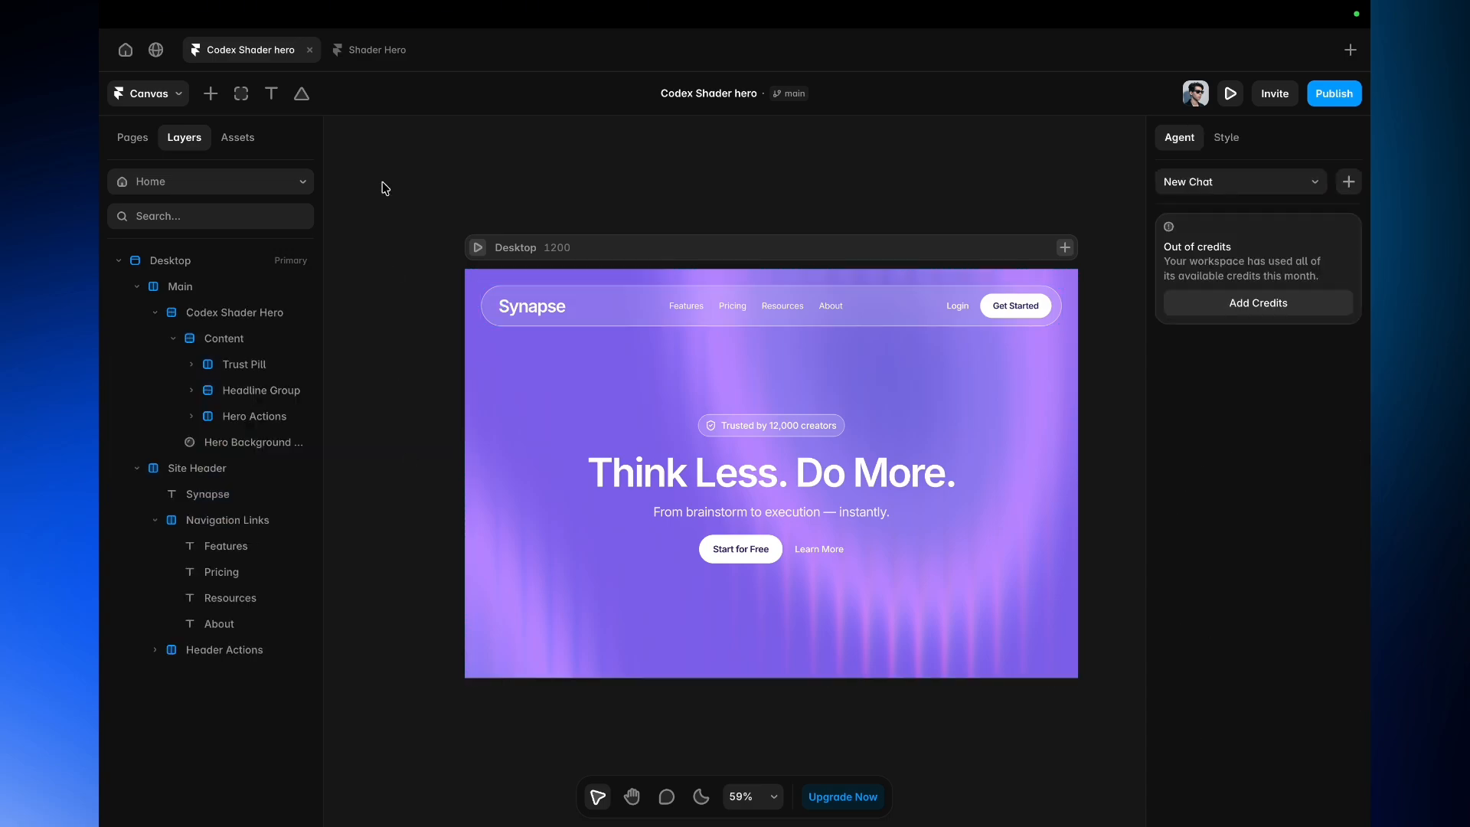
In the original Shader Hero project, inspect the Liquid Glass components on the Nav Bar and the "Trusted by 12,000 creators" tag
left_click(376, 51)
left_click(525, 302)
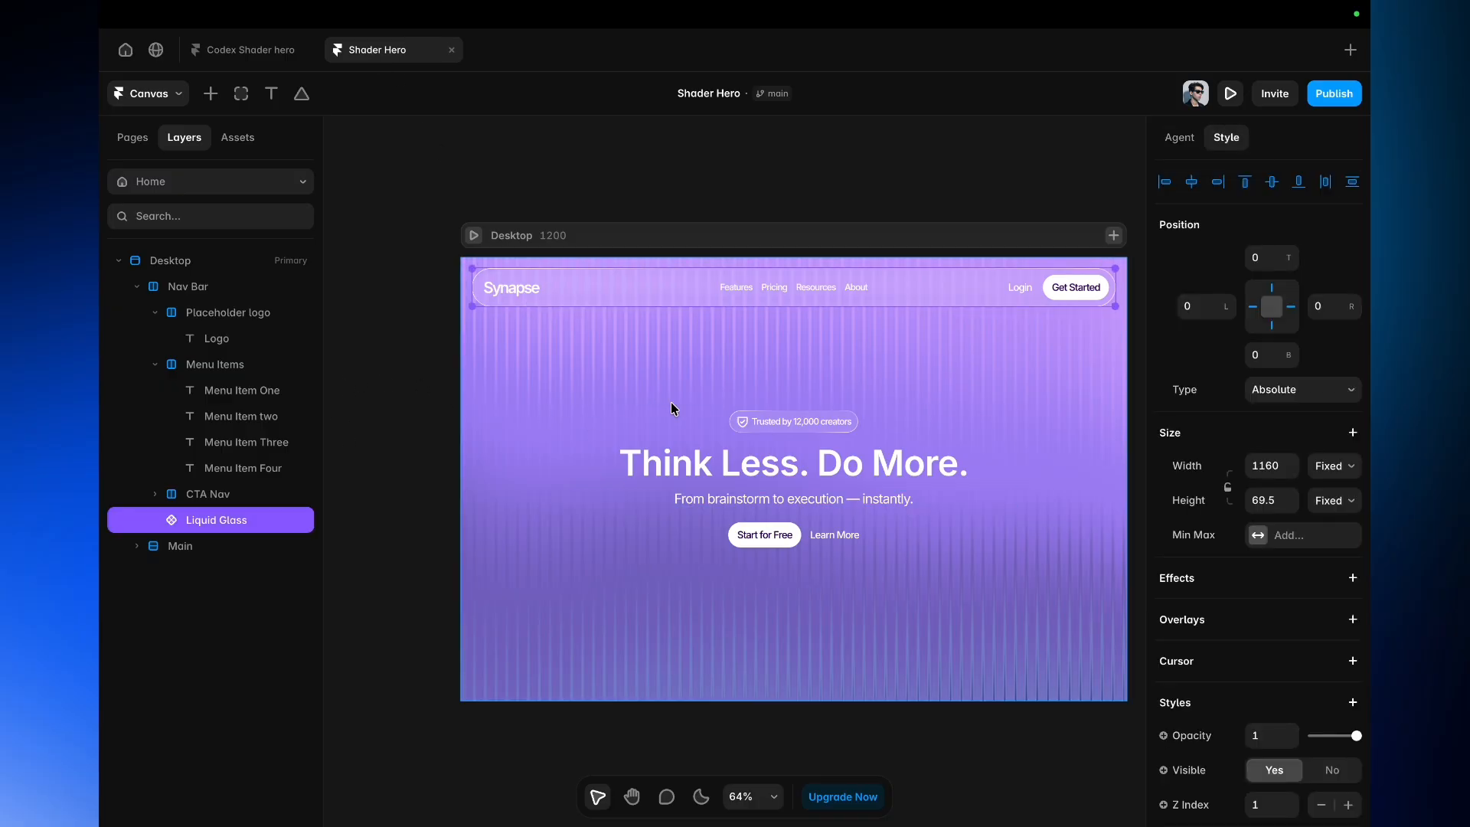
left_click(792, 431)
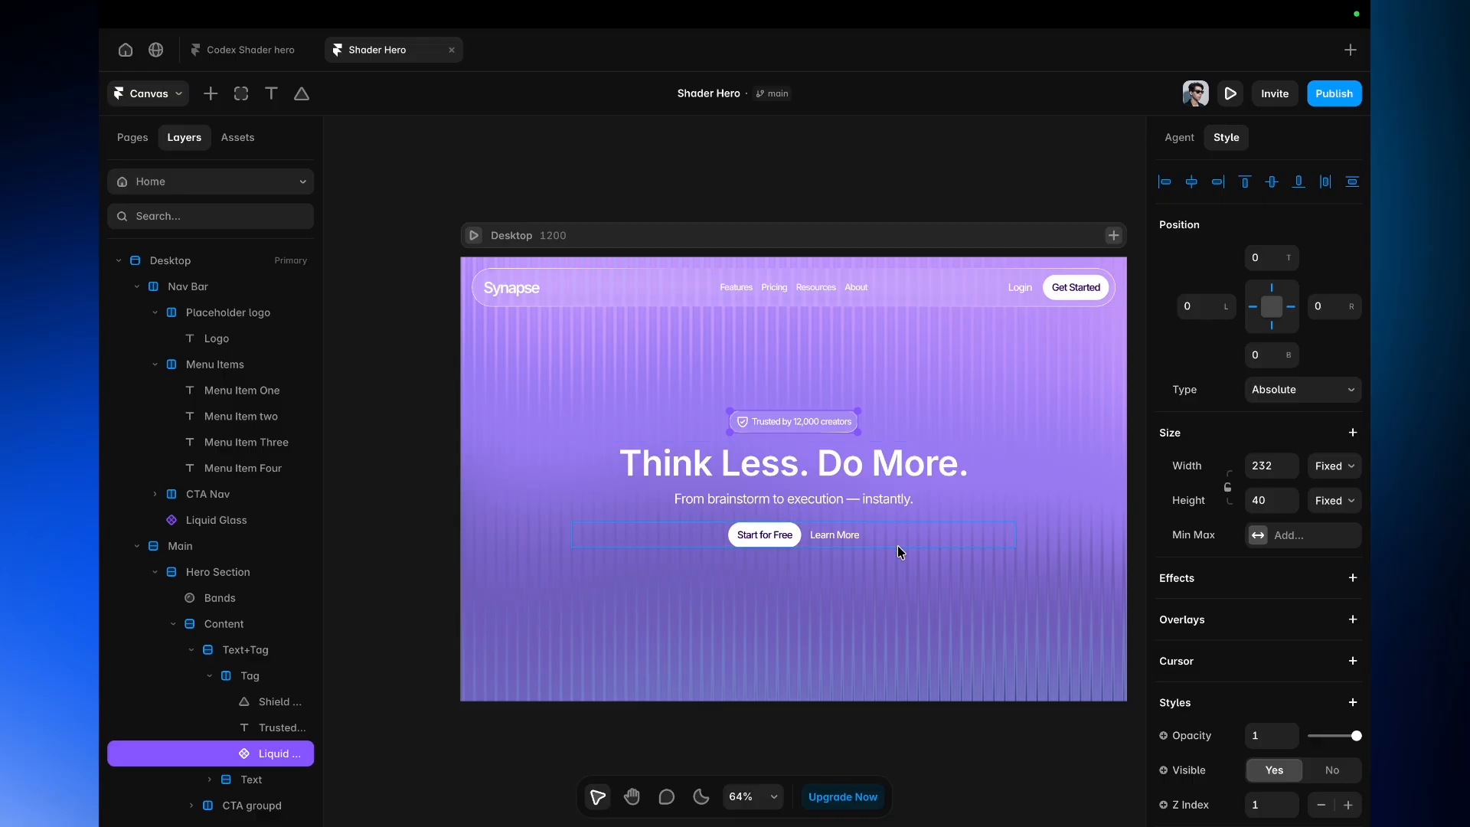
In the Codex Shader hero project, examine the Site Header's style settings, including its fill color and opacity
left_click(281, 55)
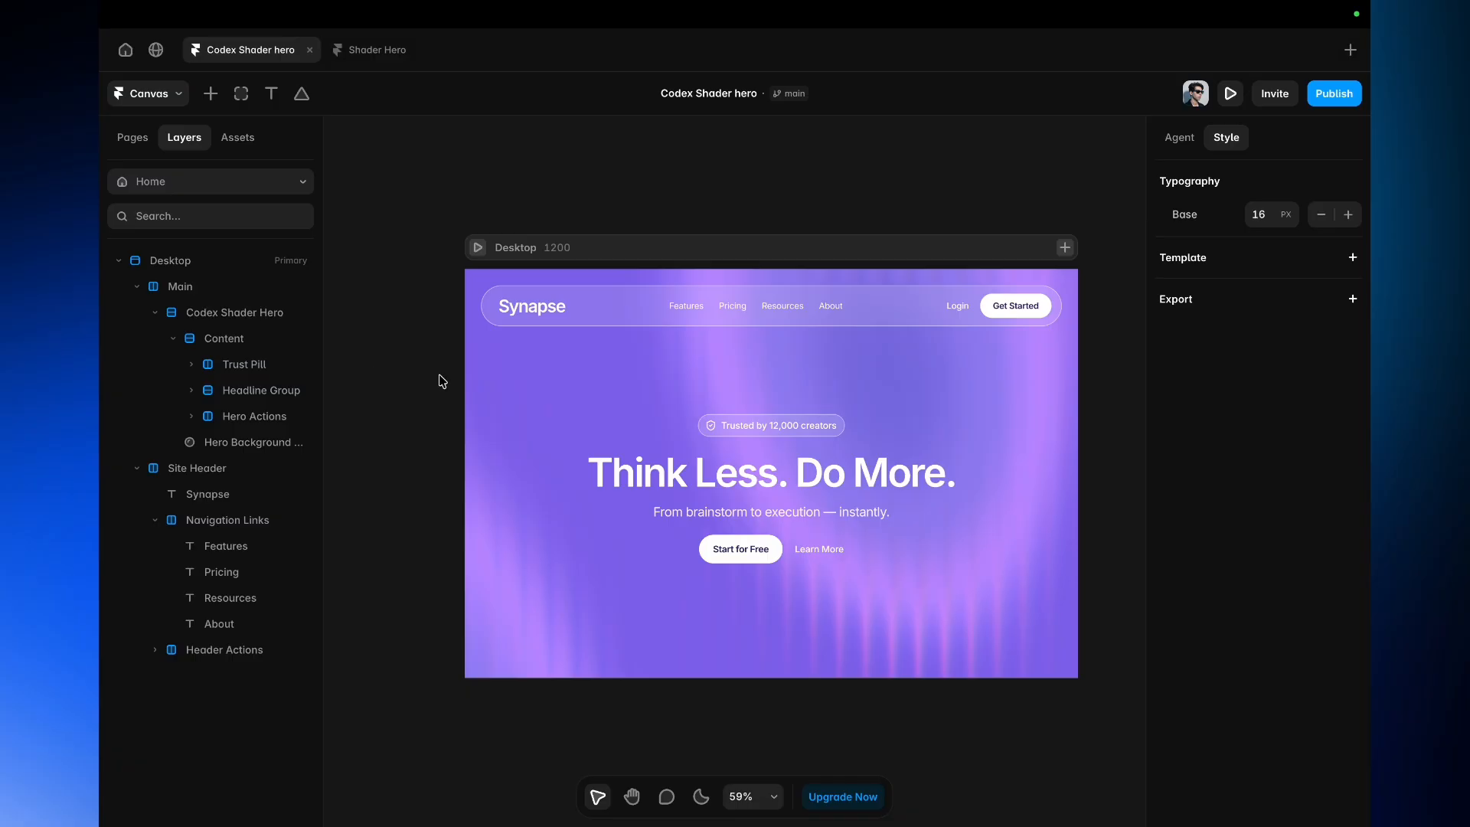
left_click(591, 322)
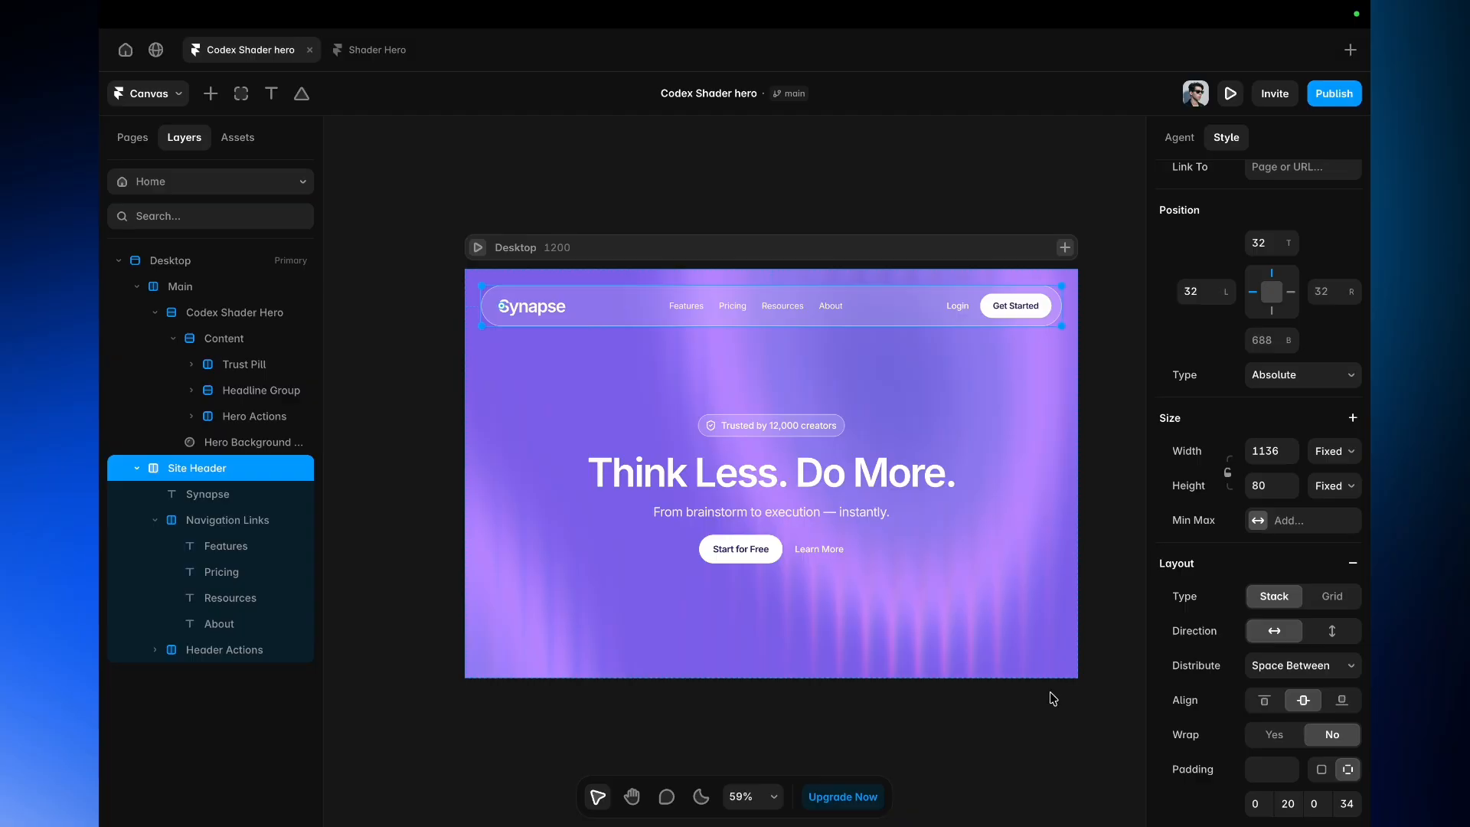
scroll(1220, 698, "down", 8)
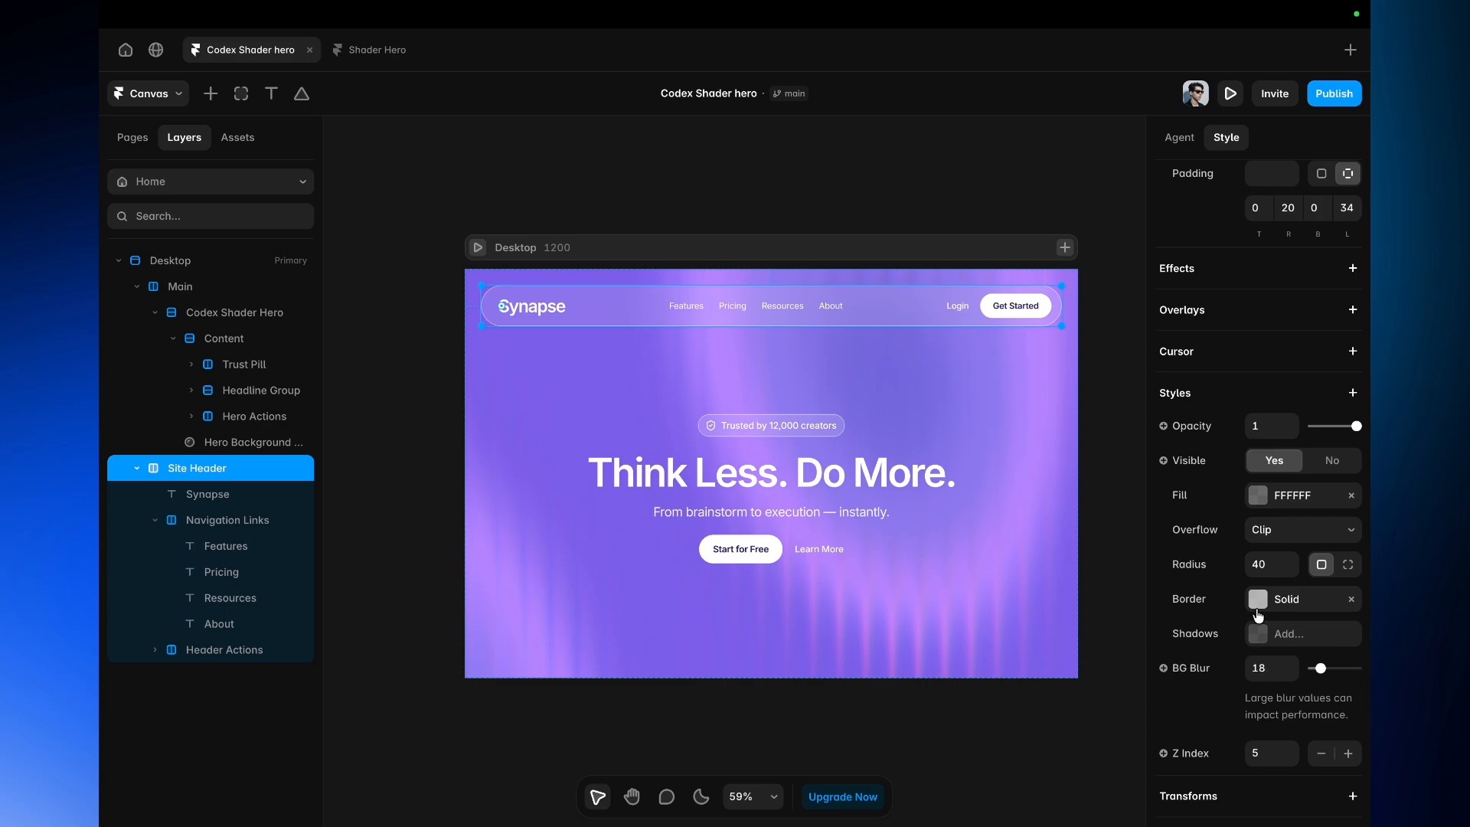
left_click(1266, 498)
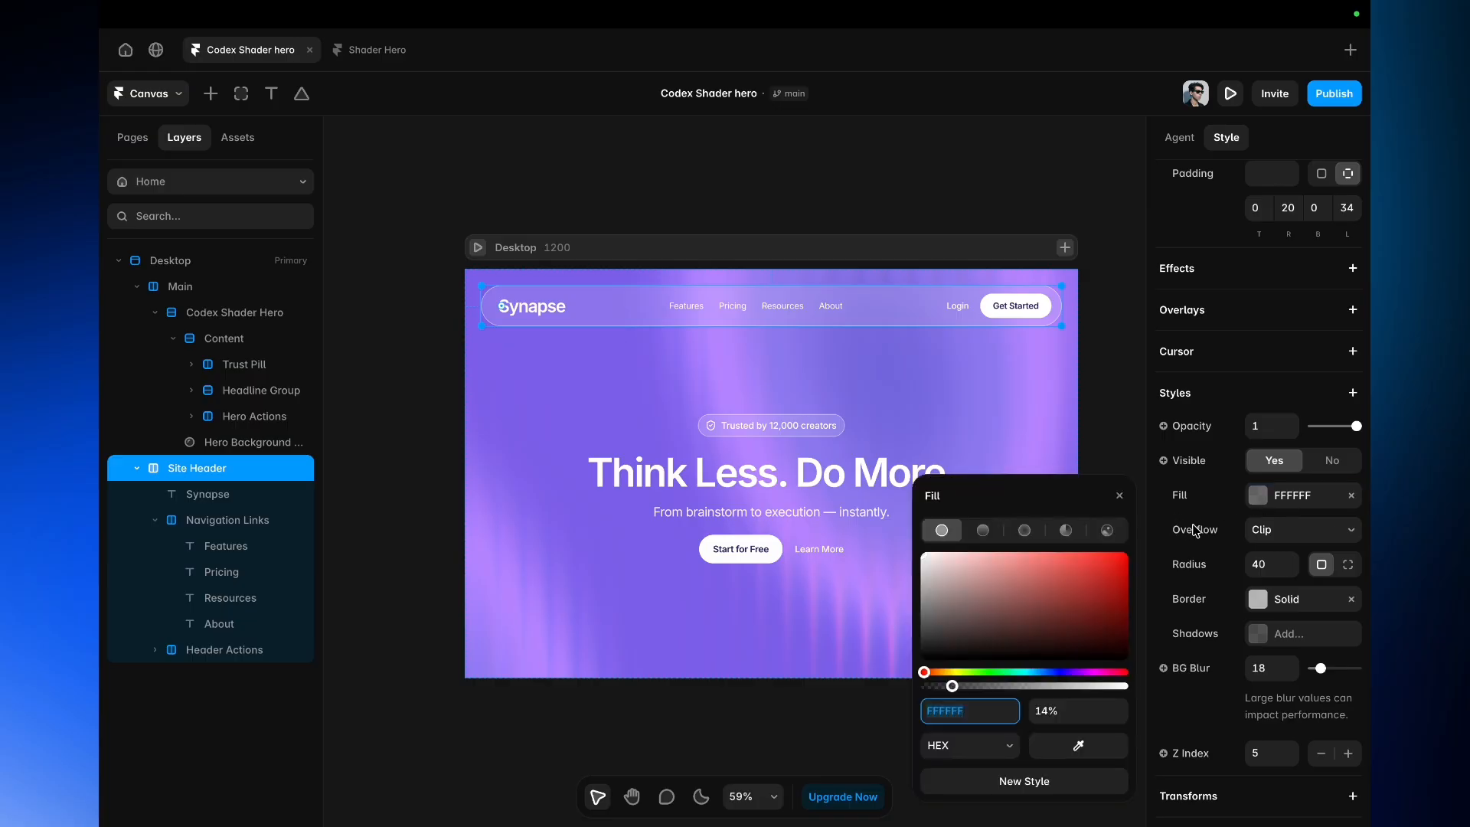
left_click(1123, 430)
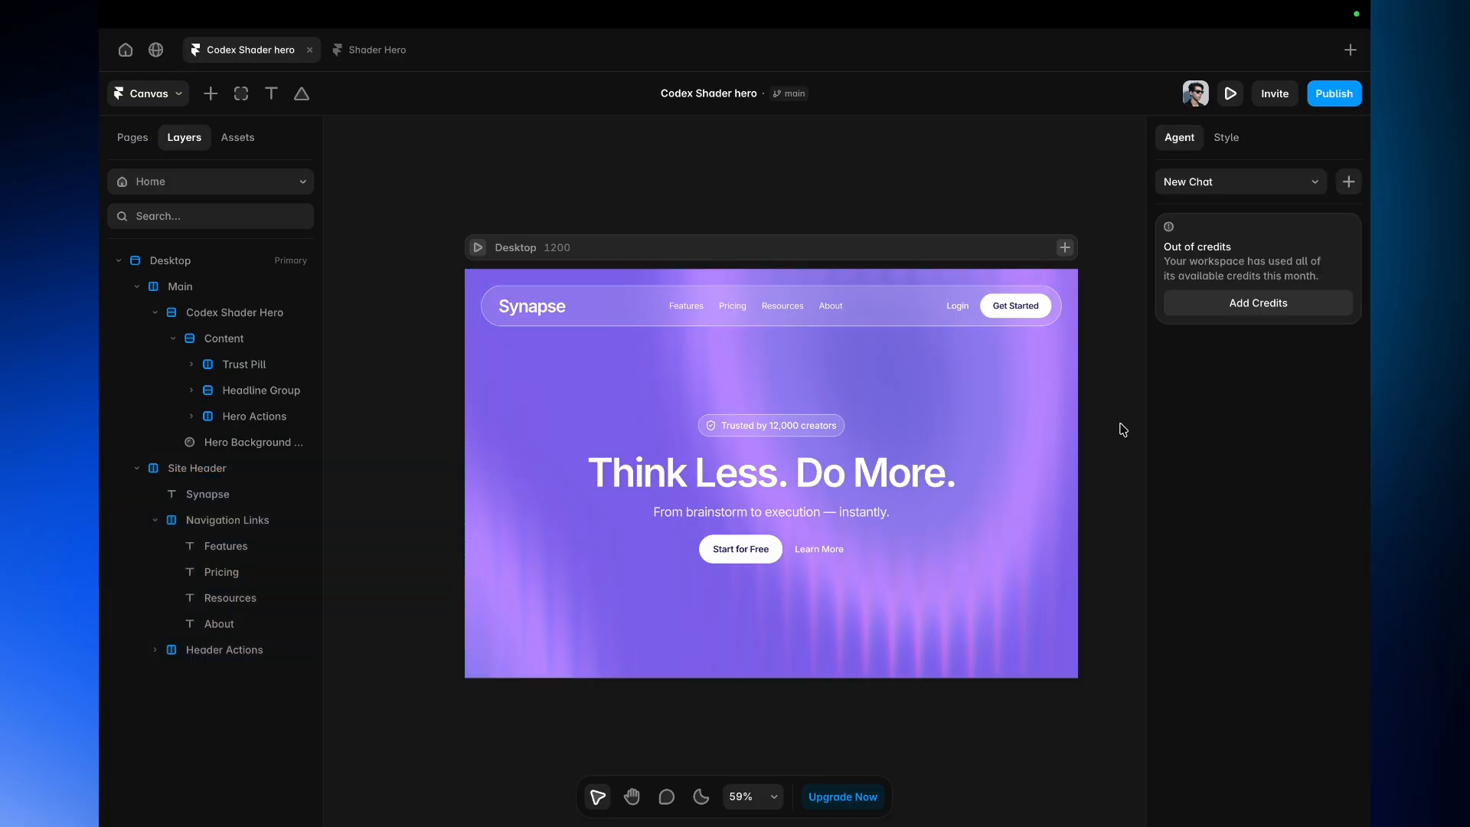